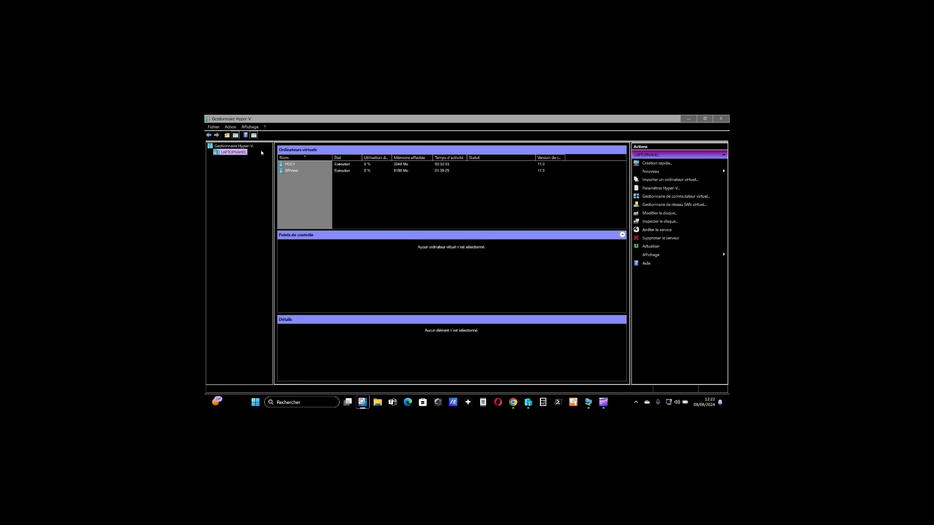
- Start creating a new virtual machine on the local Hyper-V host and go to its name and location settings
{"action": "left_click", "coordinate": [241, 154]}
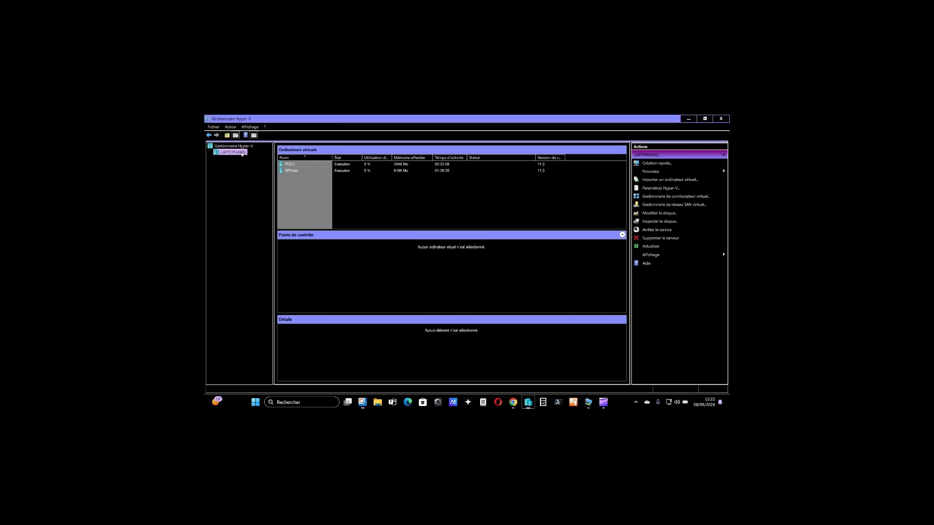
{"action": "right_click", "coordinate": [242, 154]}
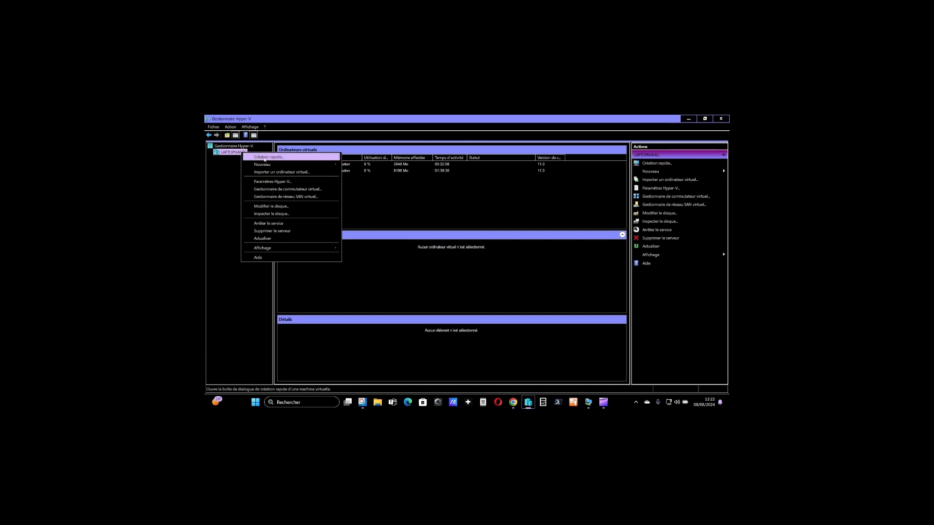
{"action": "mouse_move", "coordinate": [266, 165]}
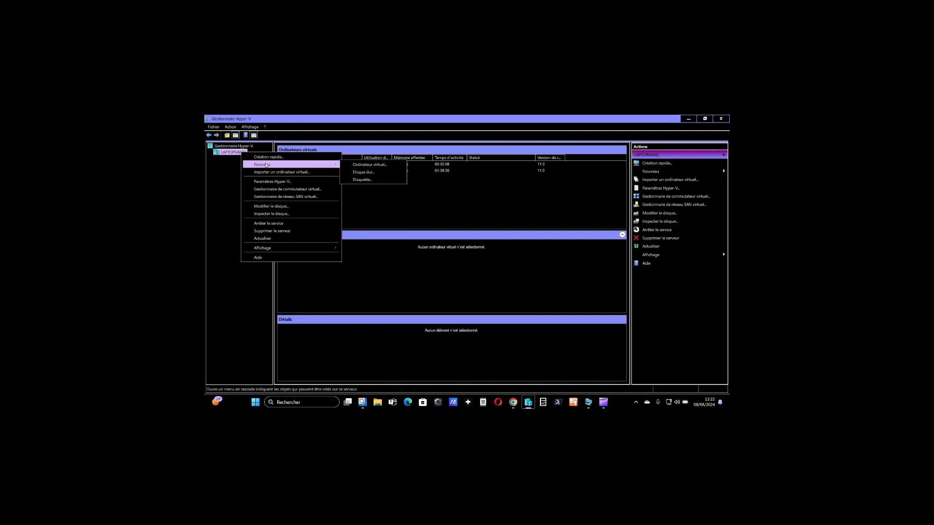
{"action": "left_click", "coordinate": [345, 167]}
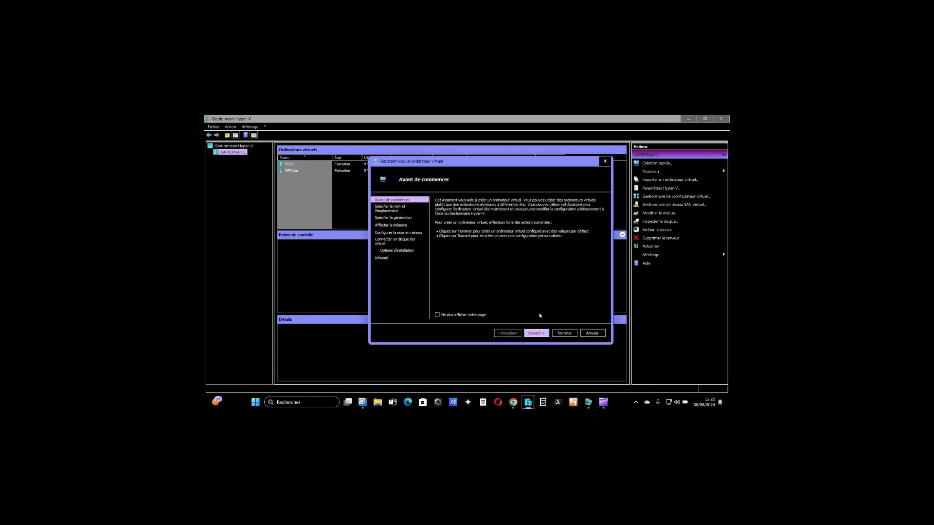
{"action": "left_click", "coordinate": [537, 333]}
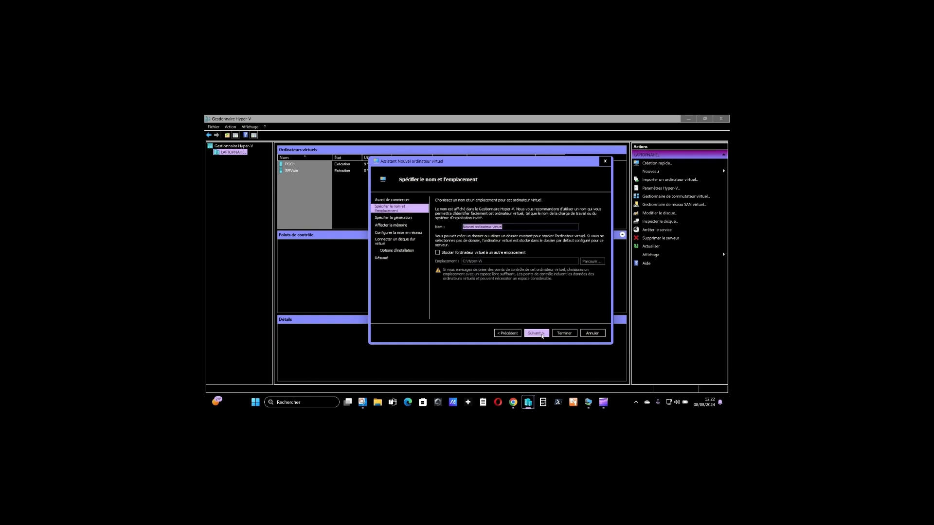
- Name the virtual machine SRVLINUX and enable storing it in a different location, using the C:\Hyper-V\ folder
{"action": "type", "text": "Nouvel"}
{"action": "key", "text": "BackSpace"}
{"action": "key", "text": "BackSpace"}
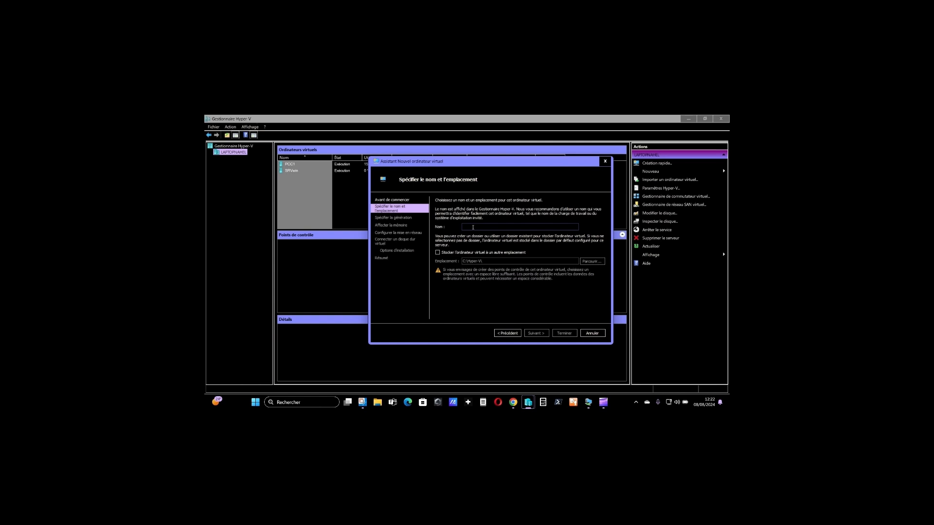
{"action": "type", "text": "SRV"}
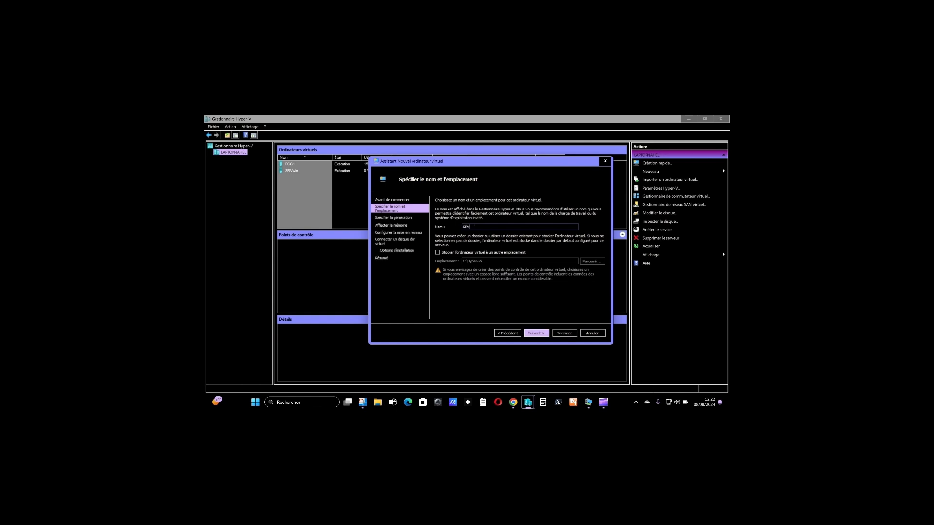
{"action": "type", "text": "LINUX"}
{"action": "left_click", "coordinate": [477, 254]}
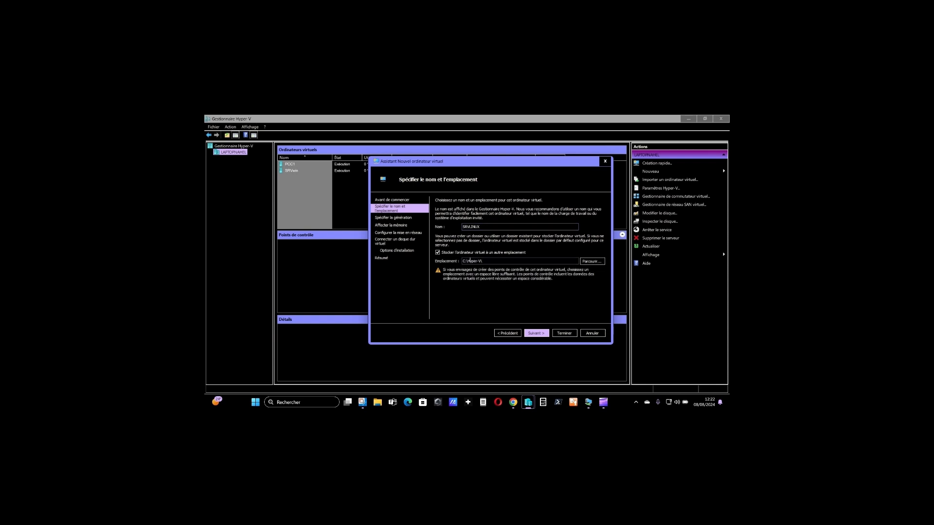
{"action": "left_click_drag", "start_coordinate": [468, 261], "coordinate": [478, 261]}
{"action": "left_click", "coordinate": [490, 260]}
{"action": "left_click", "coordinate": [537, 334]}
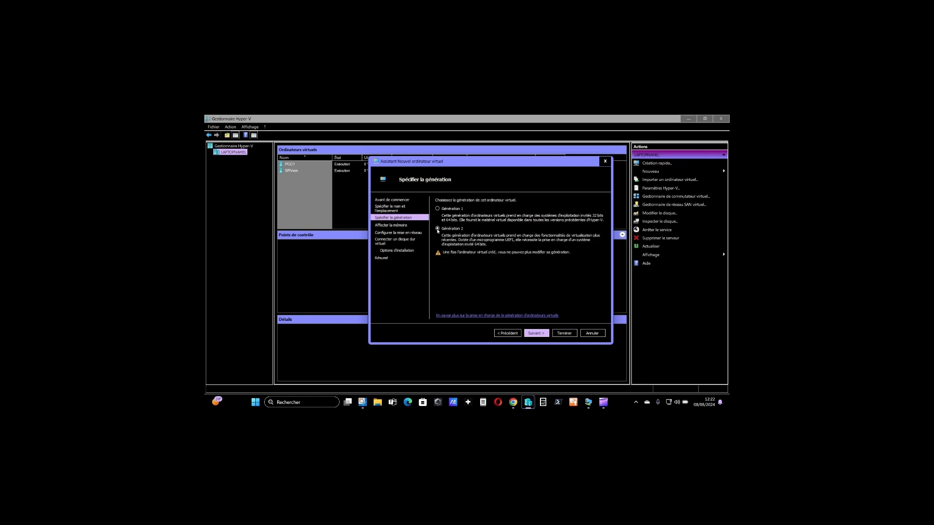
- Accept Generation 2 for the virtual machine and turn off dynamic memory
{"action": "left_click", "coordinate": [541, 333]}
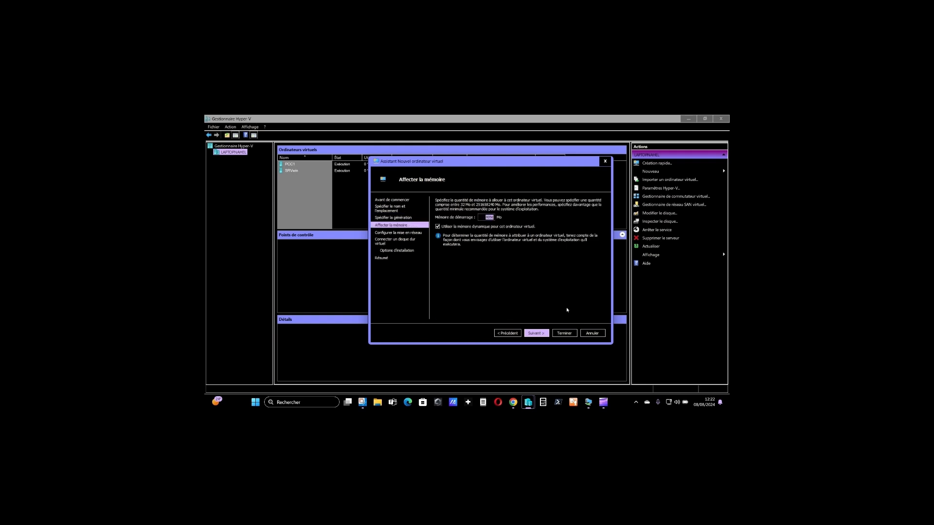
{"action": "left_click", "coordinate": [492, 228]}
{"action": "left_click", "coordinate": [544, 335]}
- Connect the new virtual machine's network adapter to the WAN virtual switch
{"action": "left_click", "coordinate": [490, 215]}
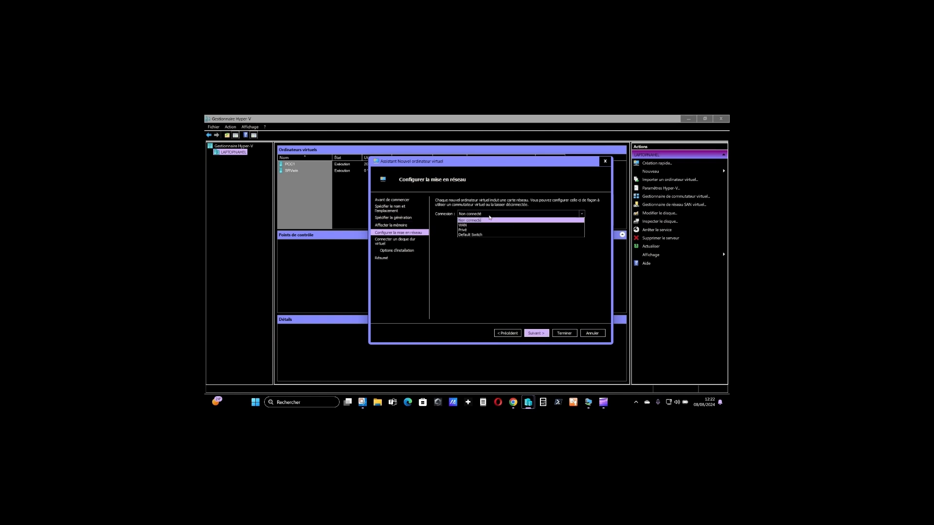
{"action": "left_click", "coordinate": [461, 225]}
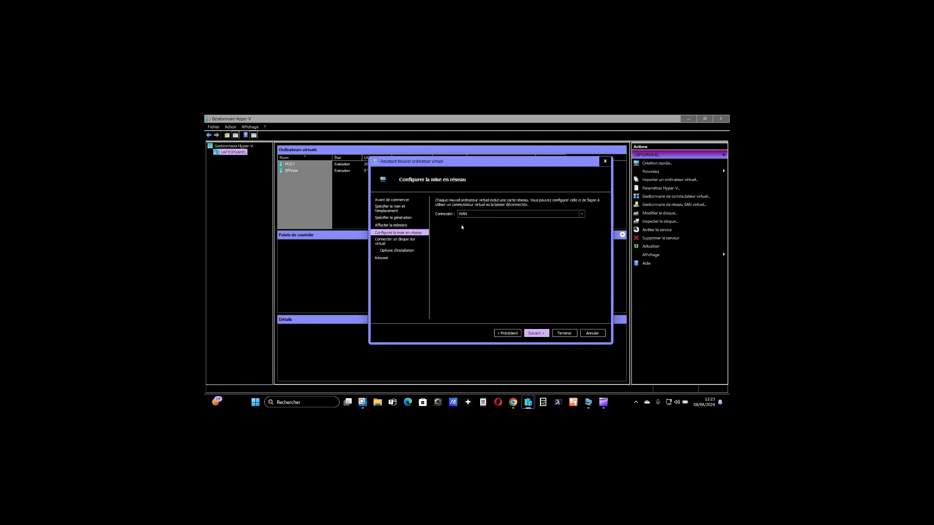
{"action": "left_click", "coordinate": [536, 333]}
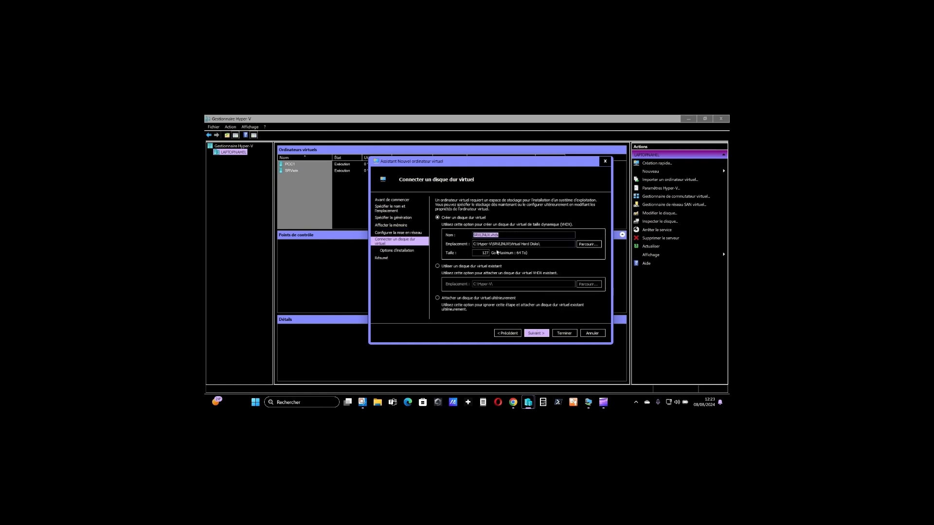
- Set the size of the new virtual hard disk to 50 GB
{"action": "double_click", "coordinate": [477, 253]}
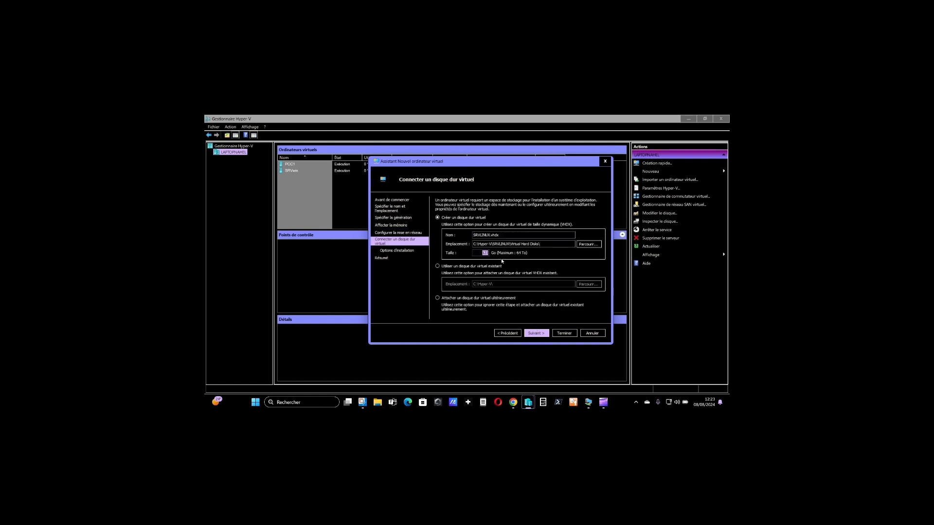
{"action": "key", "text": "BackSpace"}
{"action": "type", "text": "50"}
{"action": "left_click", "coordinate": [538, 334]}
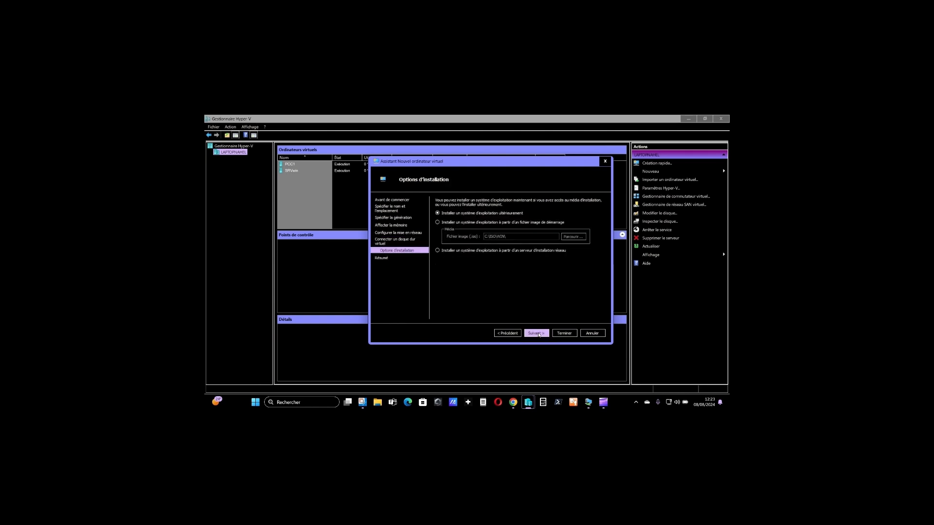
- Choose Rocky-9.4-x86_64-minimal.iso from C:\ISO\LINUX as the bootable installation image and finish creating the virtual machine
{"action": "left_click", "coordinate": [526, 223]}
{"action": "left_click", "coordinate": [574, 236]}
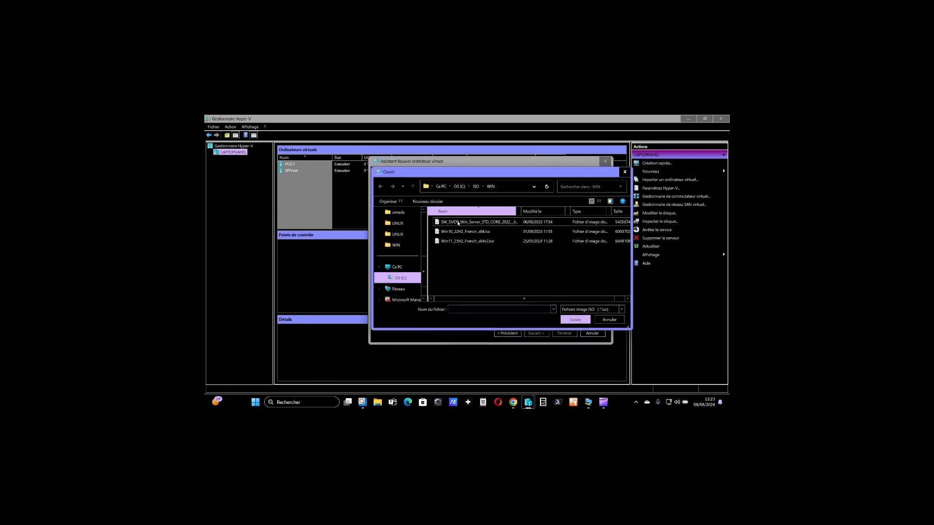
{"action": "left_click", "coordinate": [476, 187]}
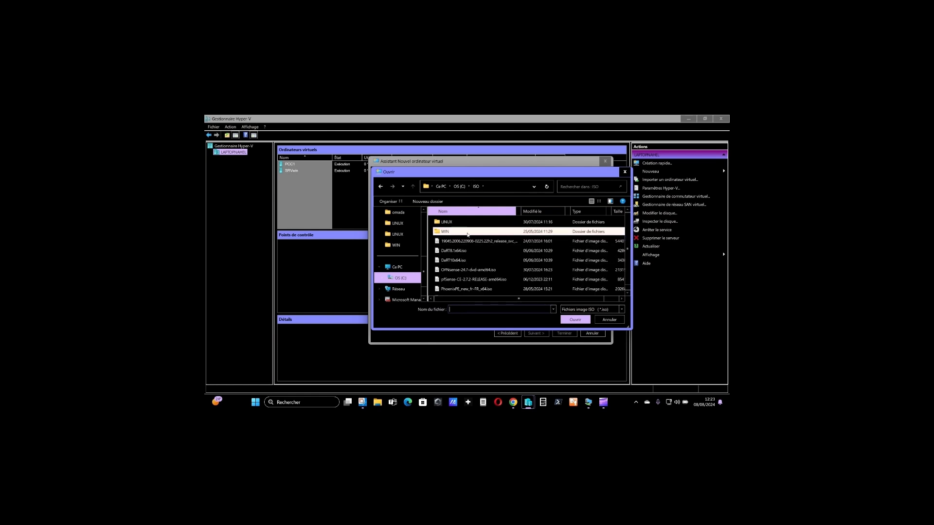
{"action": "double_click", "coordinate": [458, 222]}
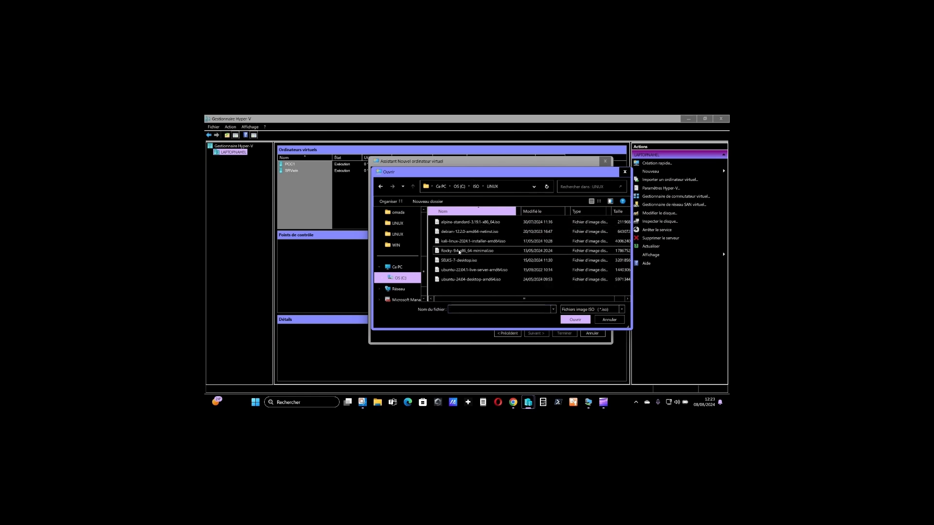
{"action": "left_click", "coordinate": [467, 251]}
{"action": "left_click", "coordinate": [573, 320]}
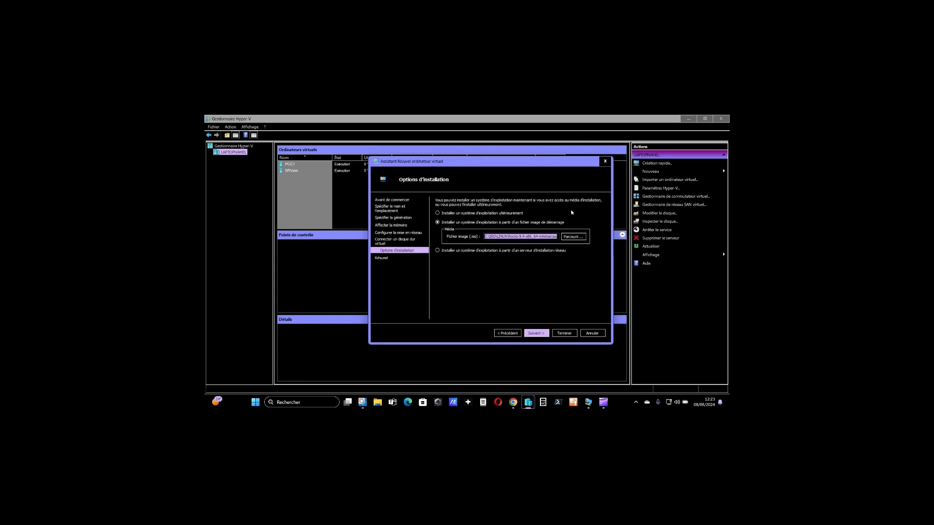
{"action": "left_click", "coordinate": [544, 334]}
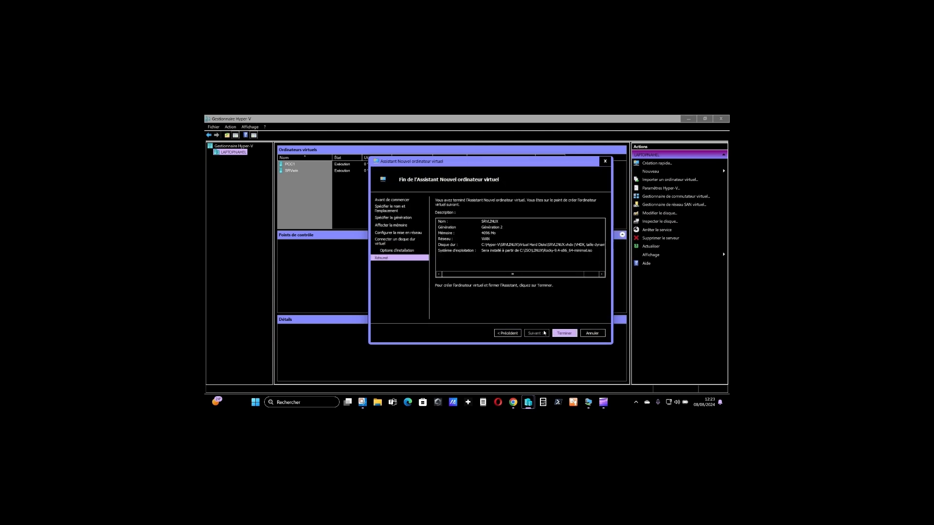
{"action": "mouse_move", "coordinate": [521, 276]}
{"action": "left_mouse_down"}
{"action": "mouse_move", "coordinate": [542, 279]}
{"action": "mouse_move", "coordinate": [518, 277]}
{"action": "left_mouse_up"}
{"action": "left_click", "coordinate": [563, 335]}
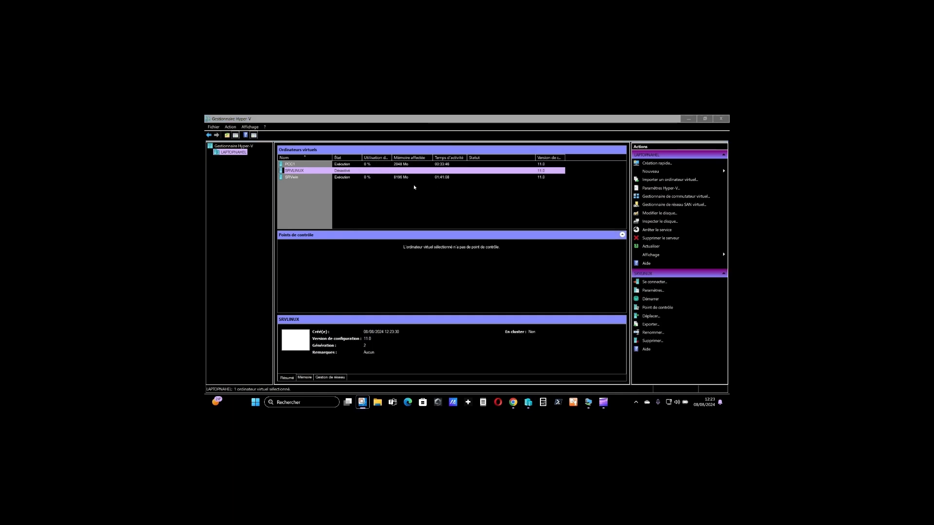
- Disable Secure Boot in the security settings of the SRVLINUX virtual machine
{"action": "right_click", "coordinate": [327, 171]}
{"action": "left_click", "coordinate": [344, 185]}
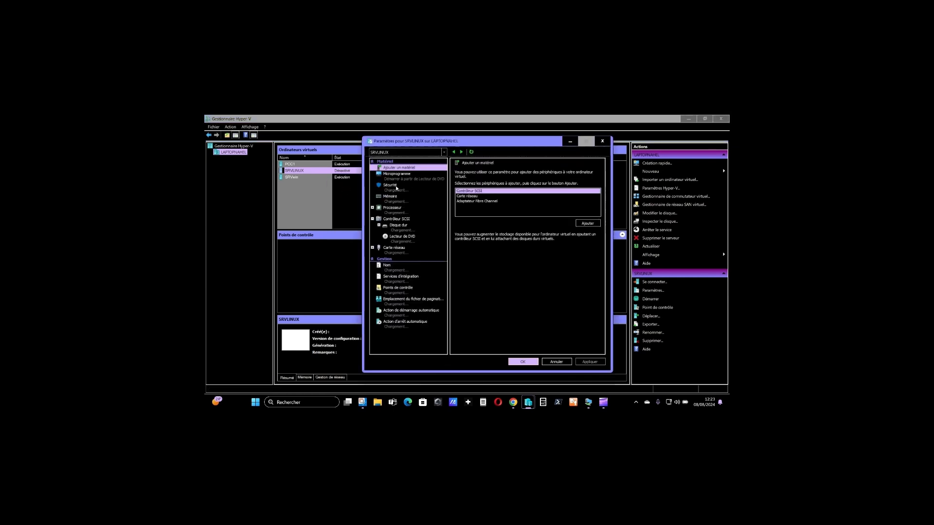
{"action": "left_click", "coordinate": [396, 188]}
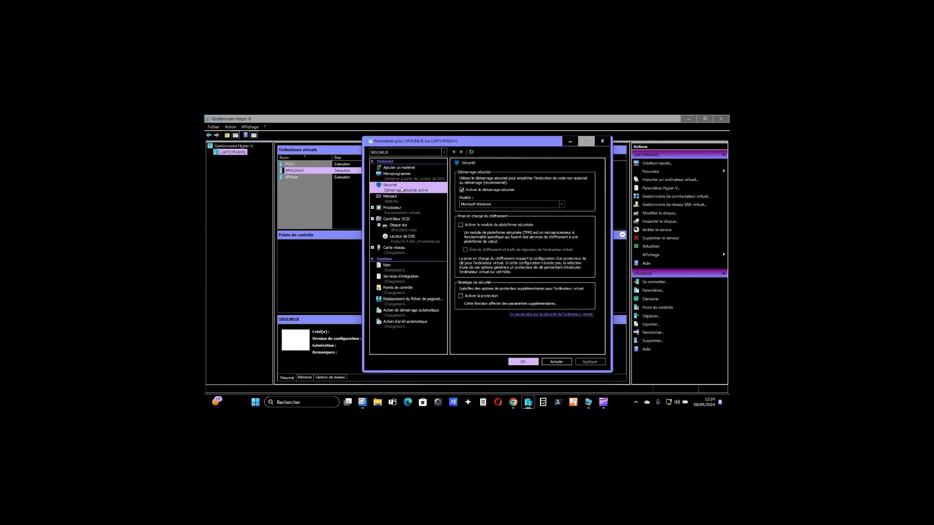
{"action": "left_click", "coordinate": [462, 190]}
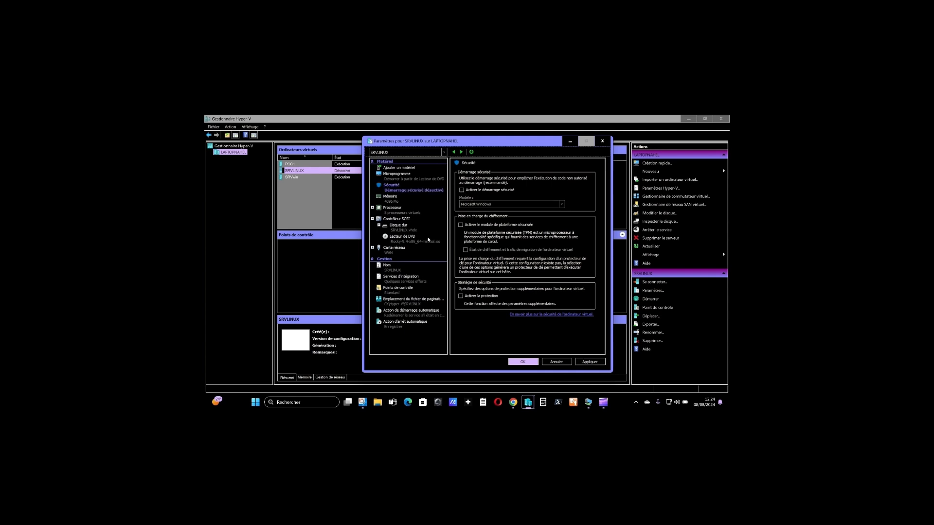
- Disable automatic checkpoints for SRVLINUX and apply the virtual machine's settings
{"action": "left_click", "coordinate": [415, 289]}
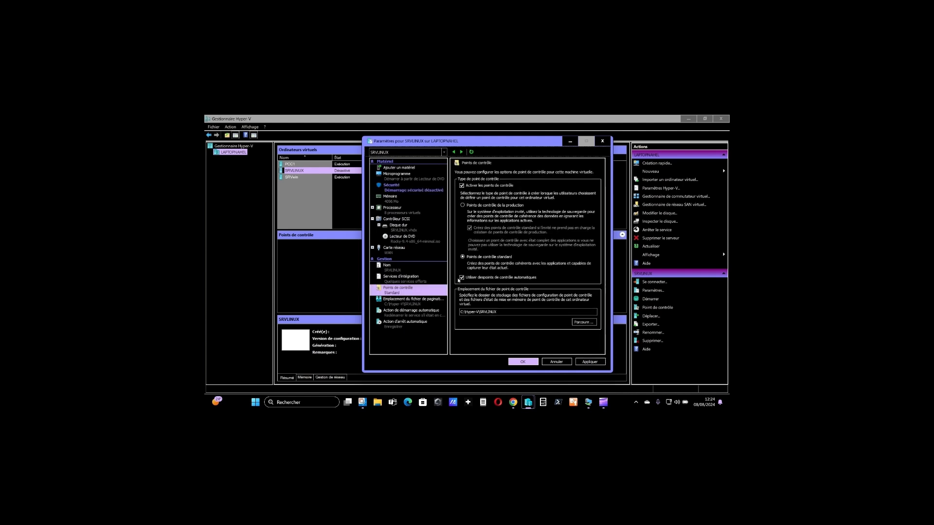
{"action": "left_click", "coordinate": [461, 278]}
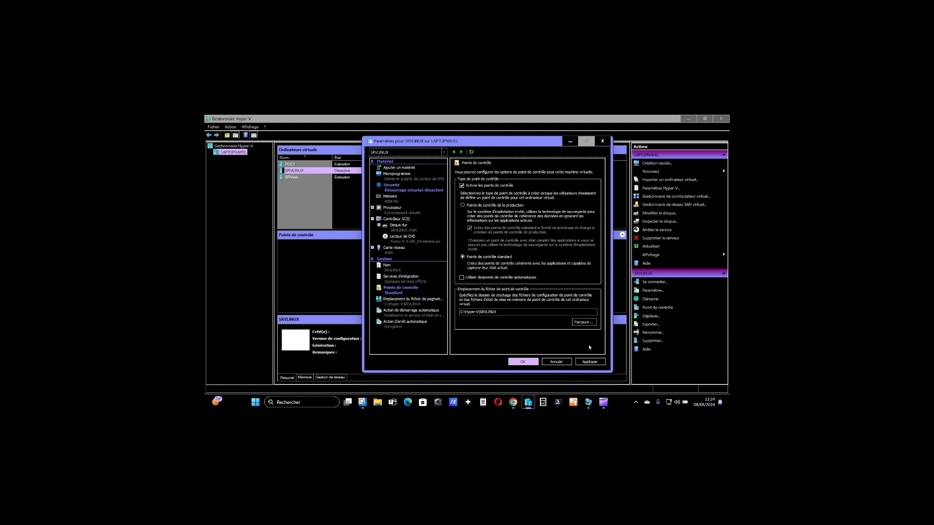
{"action": "left_click", "coordinate": [590, 363]}
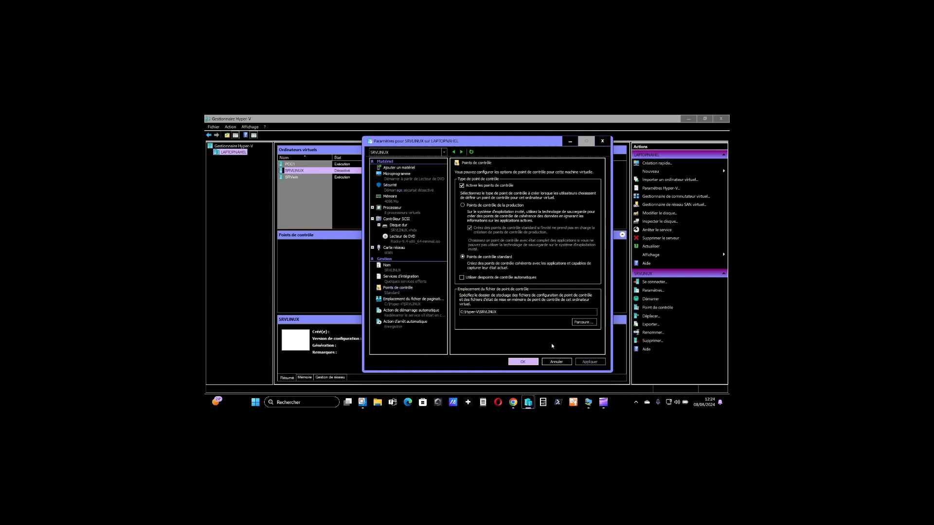
{"action": "left_click", "coordinate": [534, 362]}
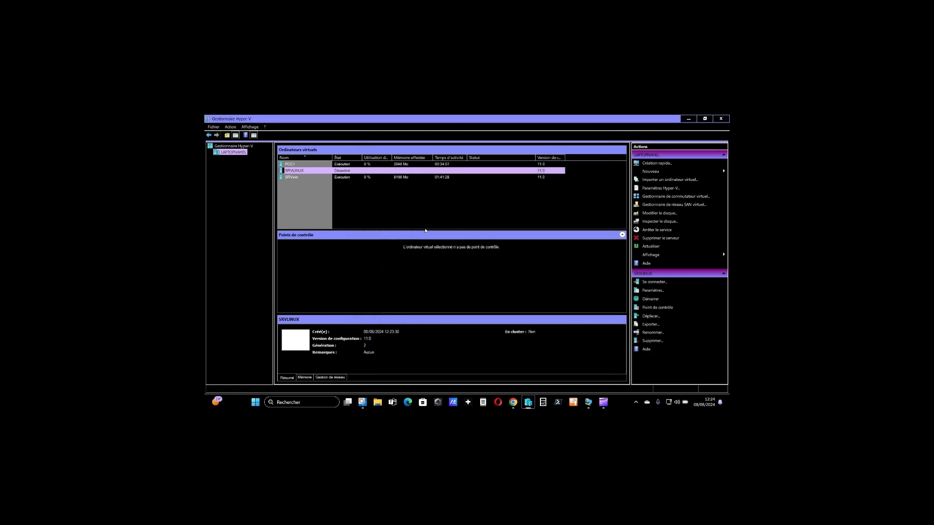
- Connect to SRVLINUX, start it, and boot the "Test this media & install Rocky Linux 9.4" entry
{"action": "double_click", "coordinate": [335, 170]}
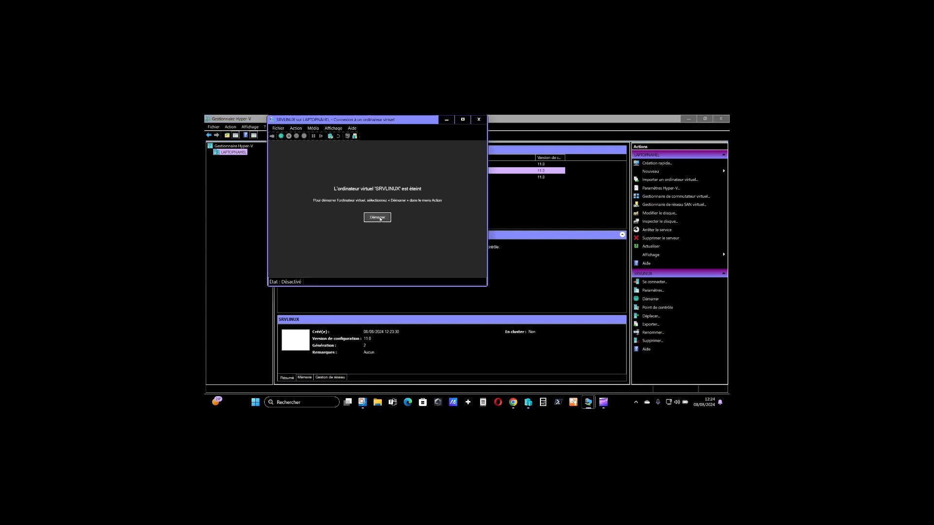
{"action": "left_click", "coordinate": [378, 218]}
{"action": "left_click_drag", "start_coordinate": [383, 120], "coordinate": [407, 164]}
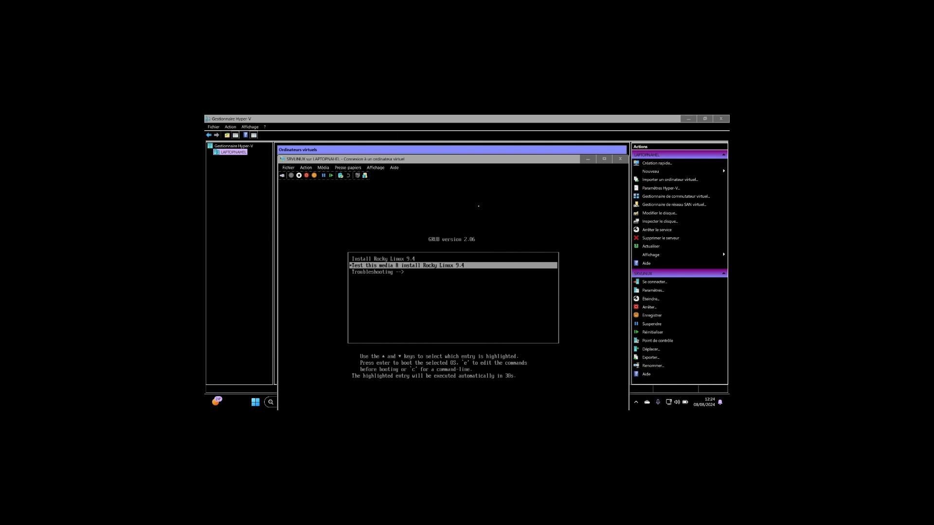
{"action": "left_click", "coordinate": [470, 227]}
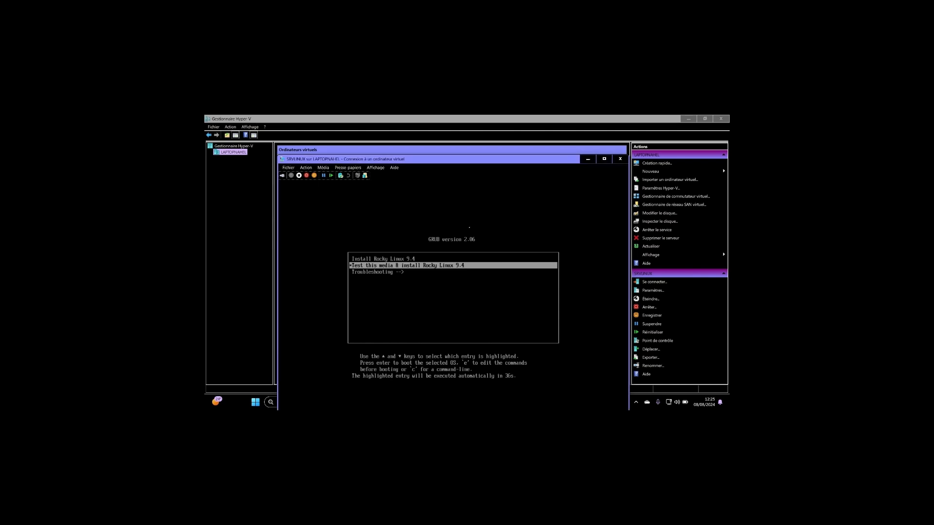
{"action": "key", "text": "Return"}
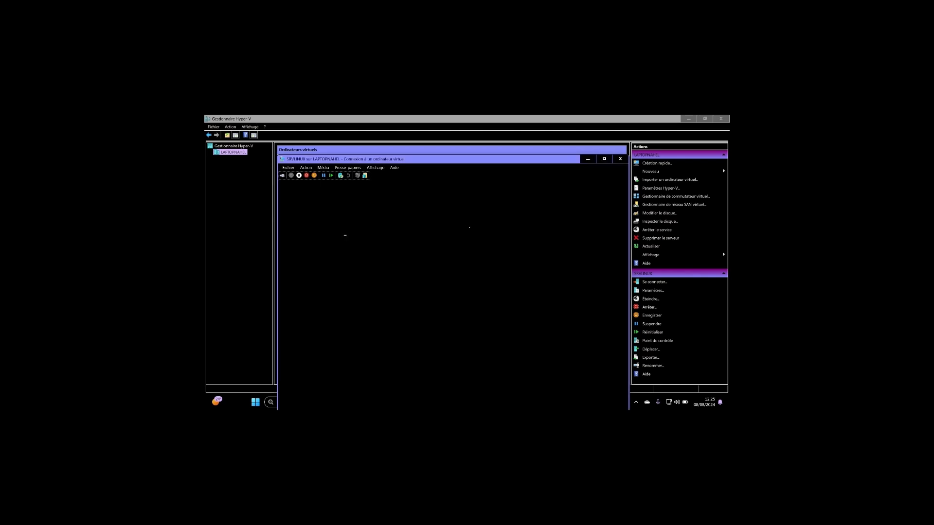
- Accept Français (France) as the Rocky Linux installation language and continue to the installation summary
{"action": "left_click", "coordinate": [441, 152]}
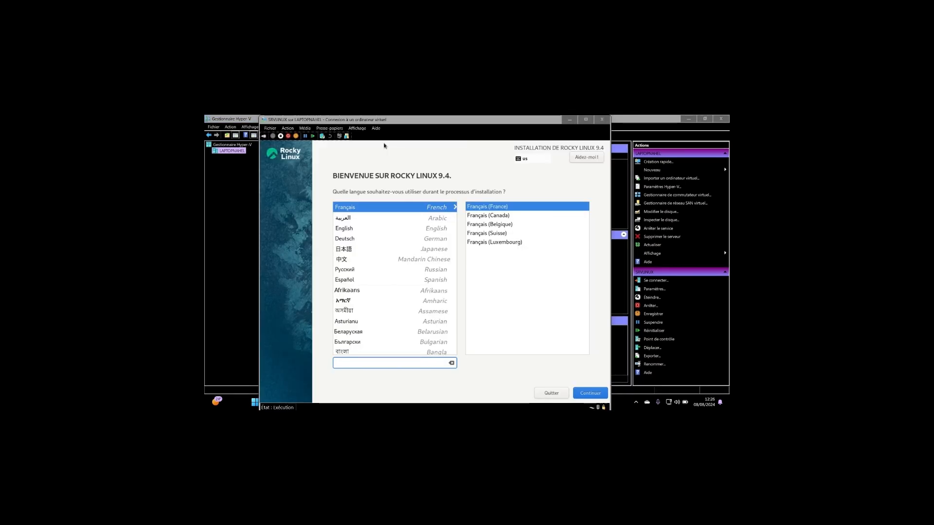
{"action": "left_click", "coordinate": [447, 152]}
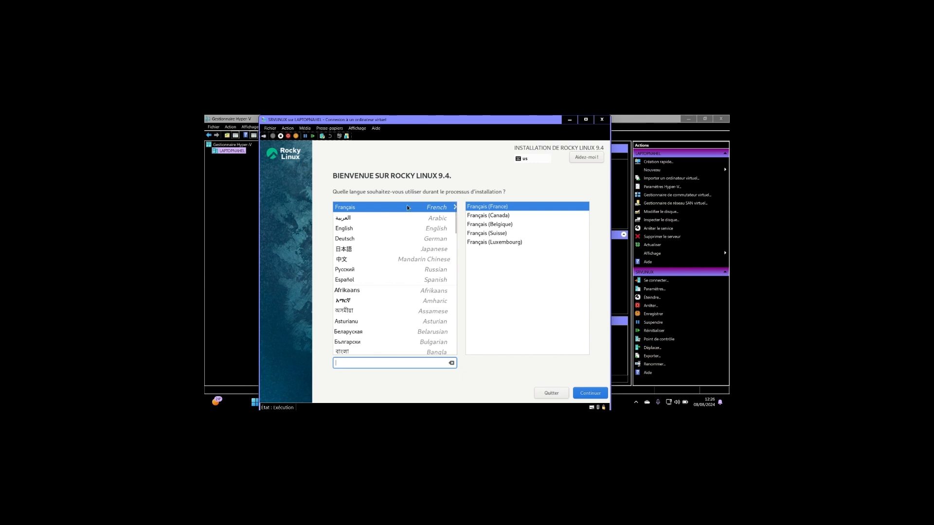
{"action": "left_click", "coordinate": [593, 398]}
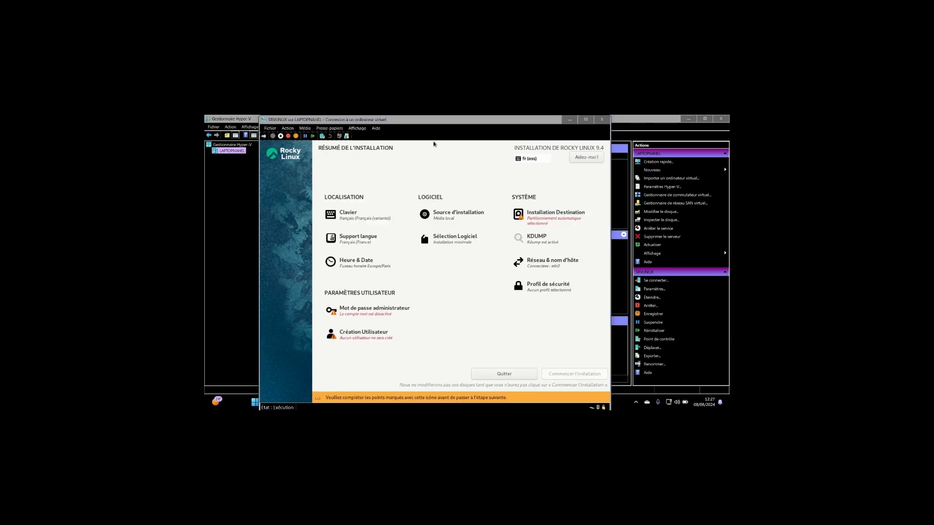
- Choose custom storage configuration for the 50 Gio installation disk and create the default LVM mount points automatically
{"action": "left_click", "coordinate": [434, 144]}
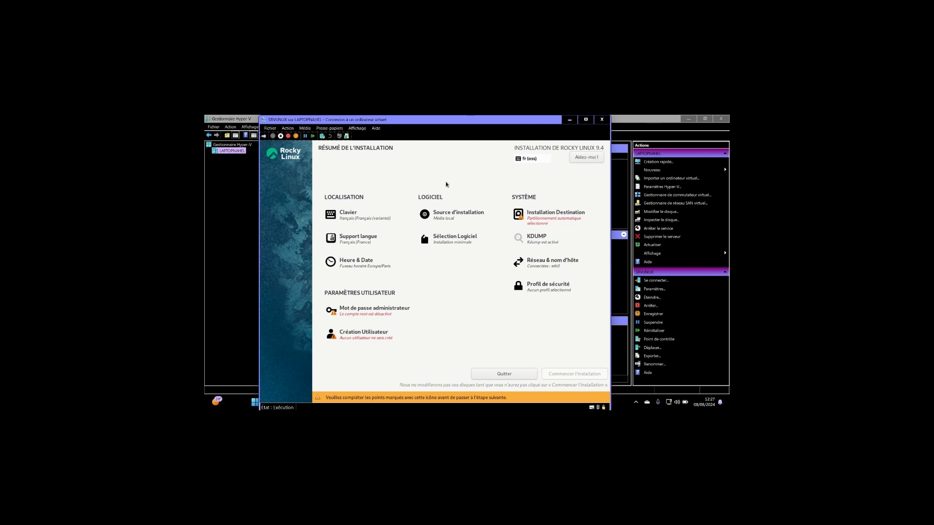
{"action": "left_click", "coordinate": [553, 222]}
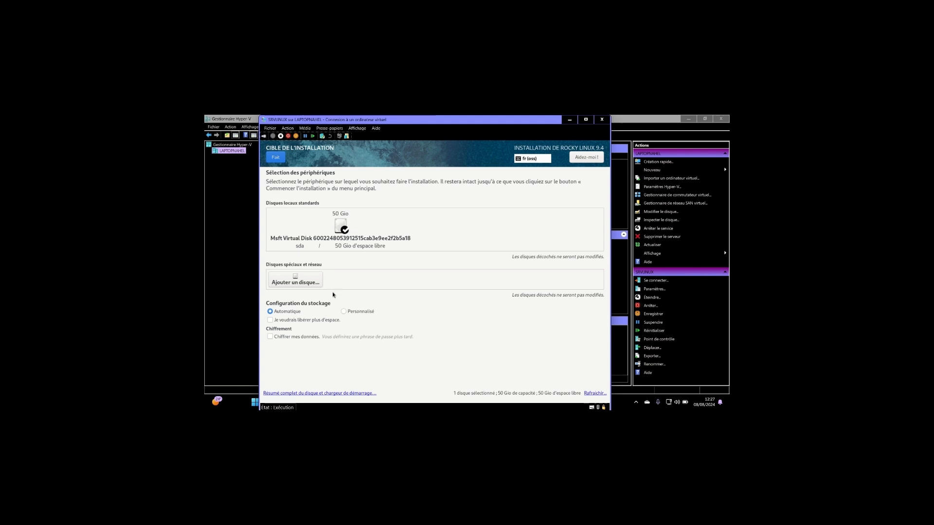
{"action": "left_click", "coordinate": [344, 312]}
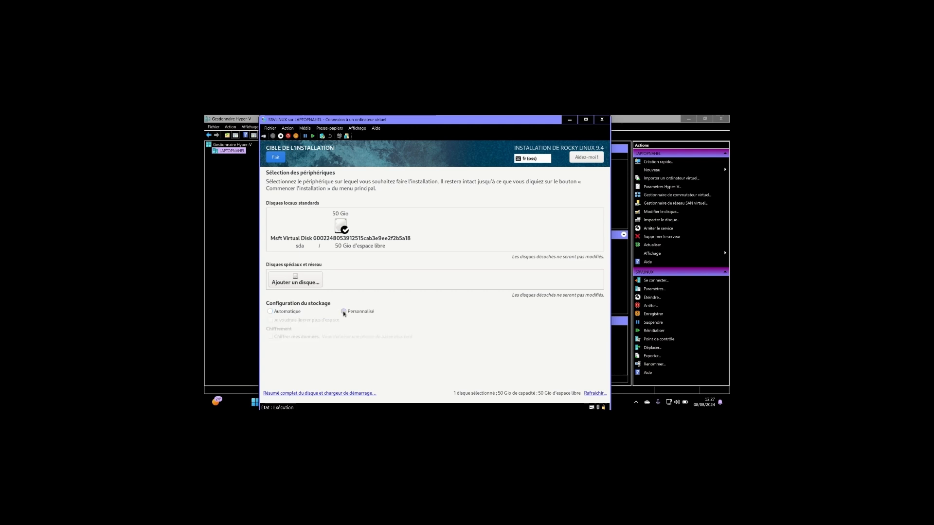
{"action": "left_click", "coordinate": [276, 157]}
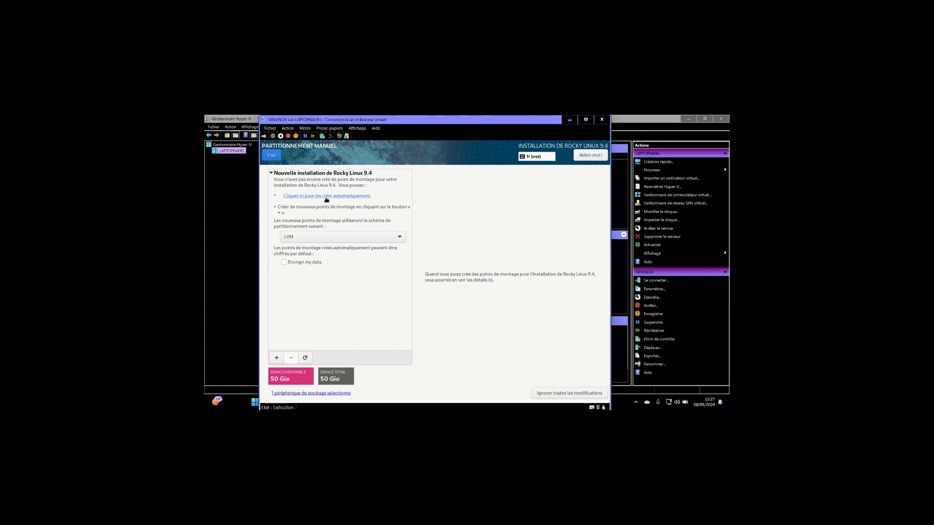
{"action": "left_click", "coordinate": [327, 197]}
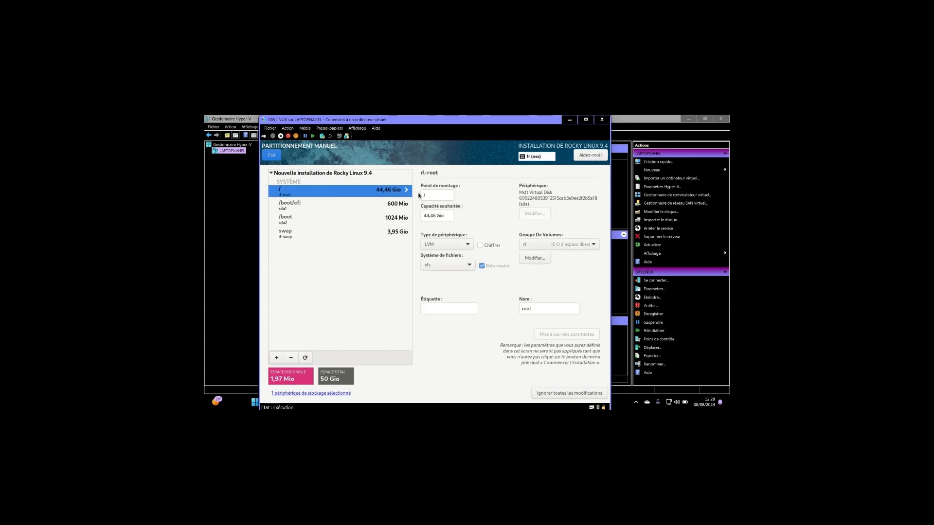
- Set the desired capacity of the root (/) mount point to 20 Gio
{"action": "left_click_drag", "start_coordinate": [437, 217], "coordinate": [421, 220]}
{"action": "key", "text": "BackSpace"}
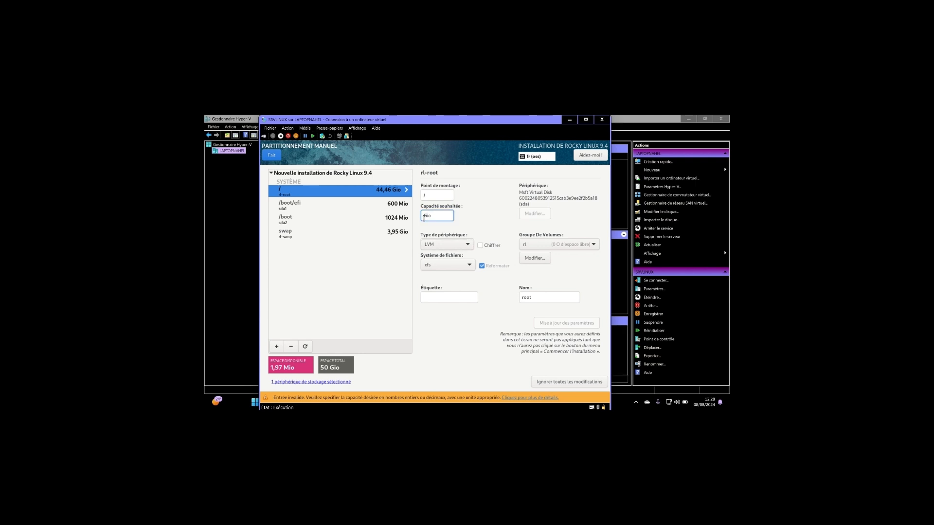
{"action": "type", "text": "20"}
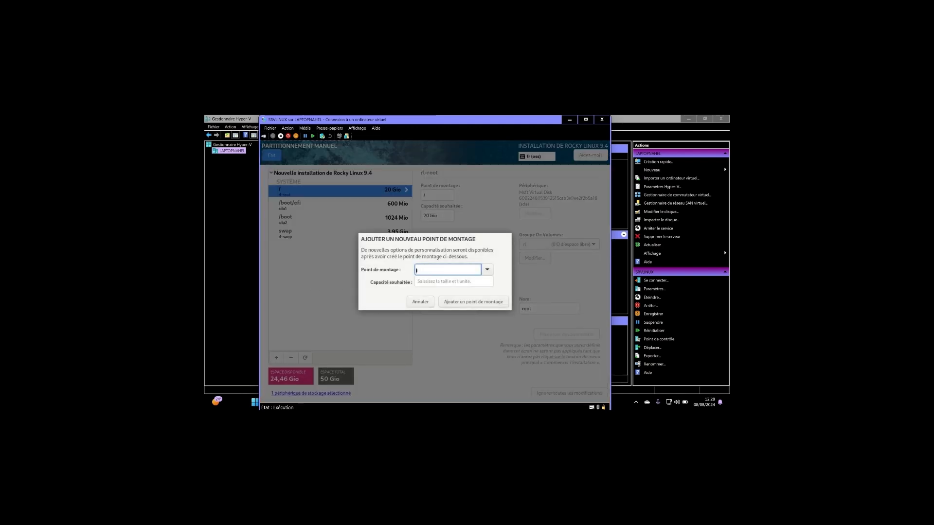
- Add a /var mount point with a desired capacity of 10 Gio
{"action": "left_click", "coordinate": [487, 270]}
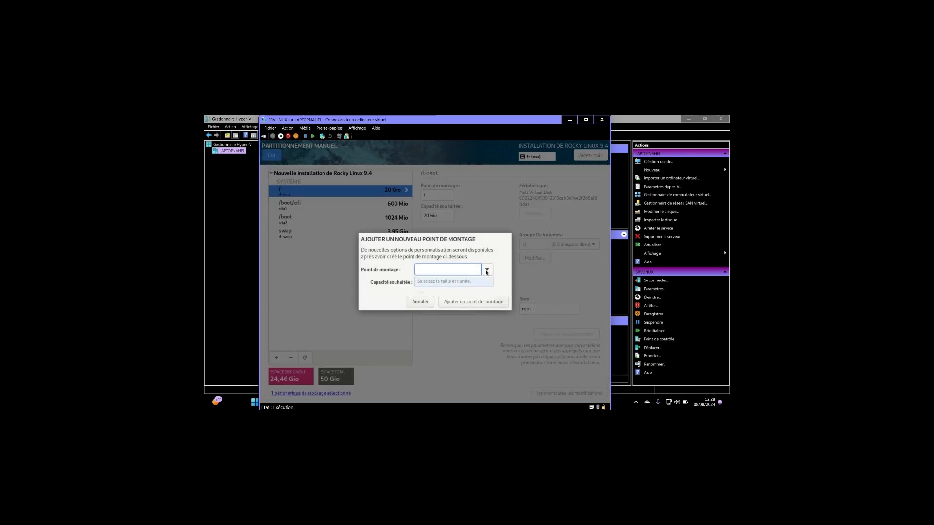
{"action": "left_click", "coordinate": [440, 292]}
{"action": "left_click", "coordinate": [438, 282]}
{"action": "type", "text": "10"}
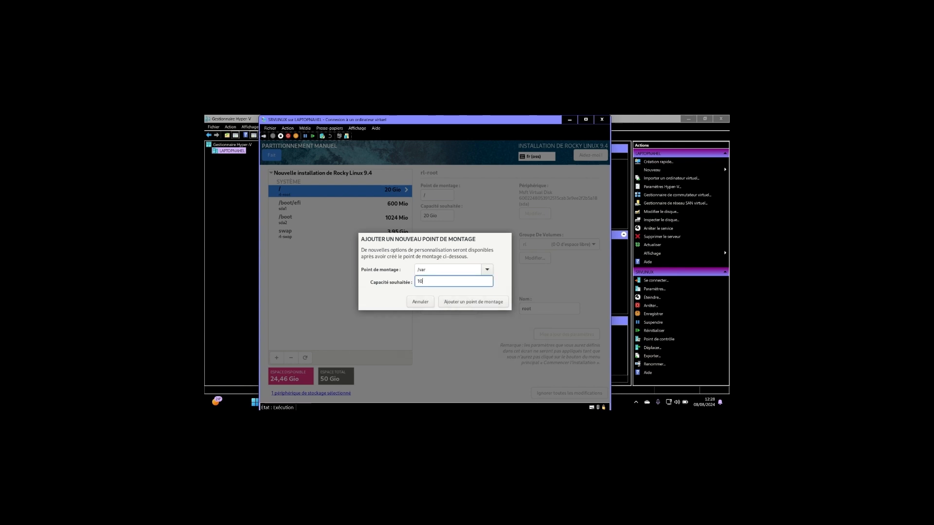
{"action": "type", "text": " gia"}
{"action": "left_click", "coordinate": [470, 303]}
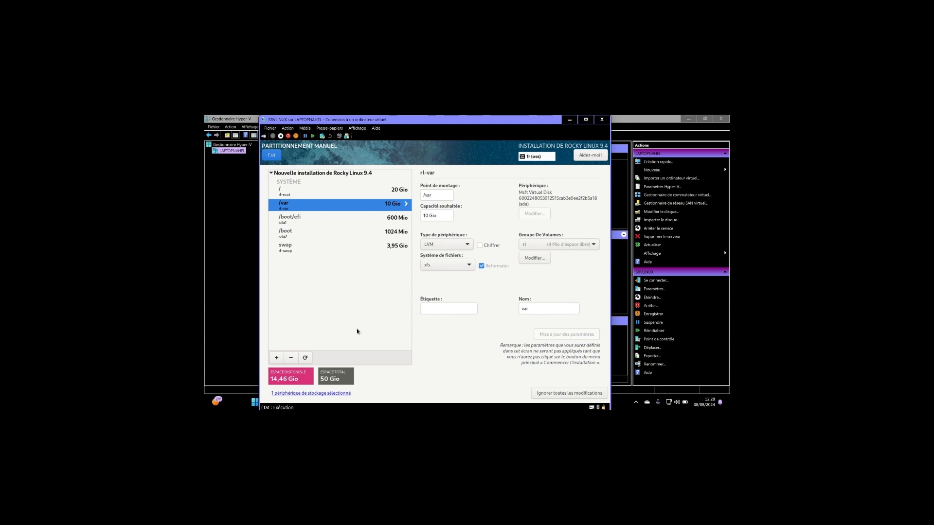
- Add a /home mount point that uses the remaining disk space and accept the partitioning changes
{"action": "left_click", "coordinate": [276, 358]}
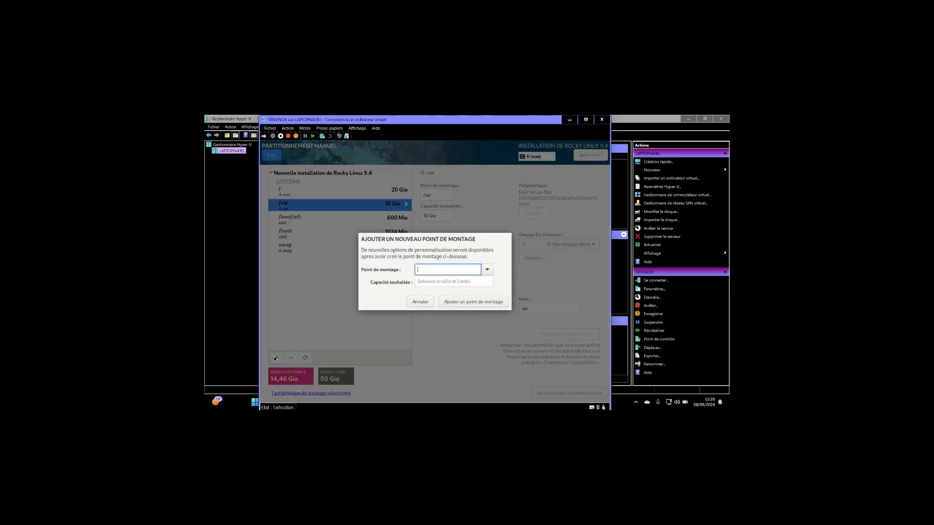
{"action": "left_click", "coordinate": [487, 269]}
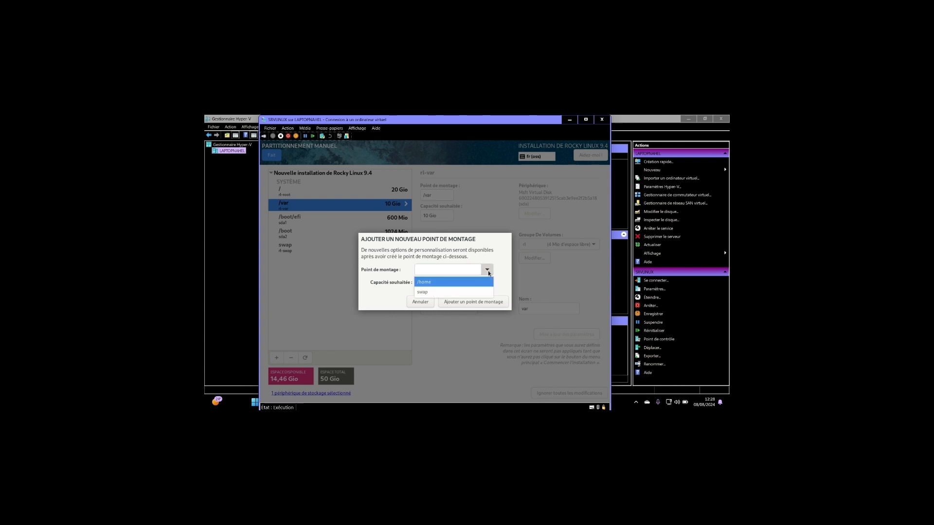
{"action": "left_click", "coordinate": [455, 283]}
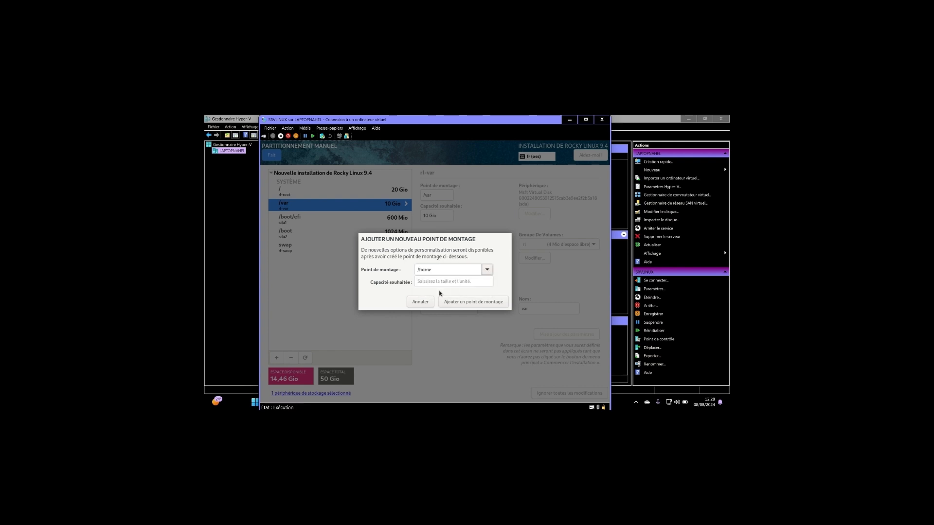
{"action": "left_click", "coordinate": [421, 285]}
{"action": "left_click", "coordinate": [454, 301]}
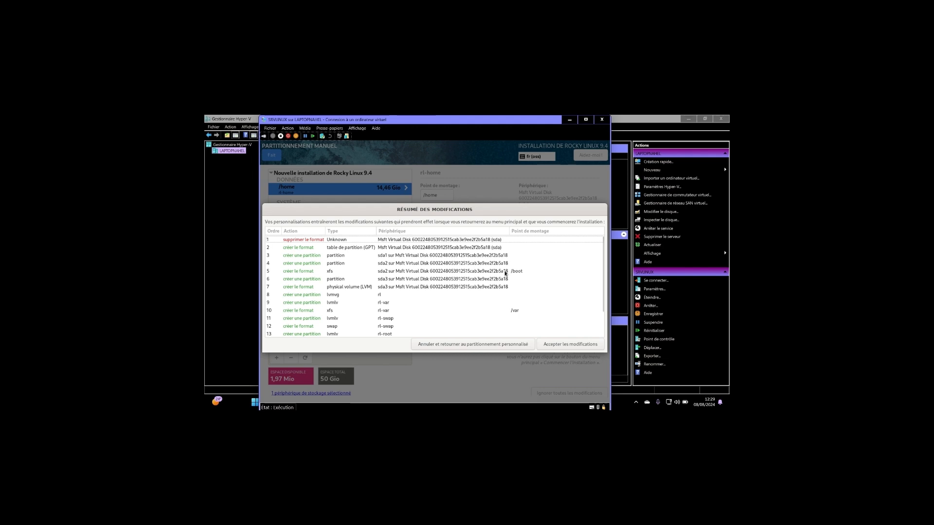
{"action": "left_click", "coordinate": [556, 342]}
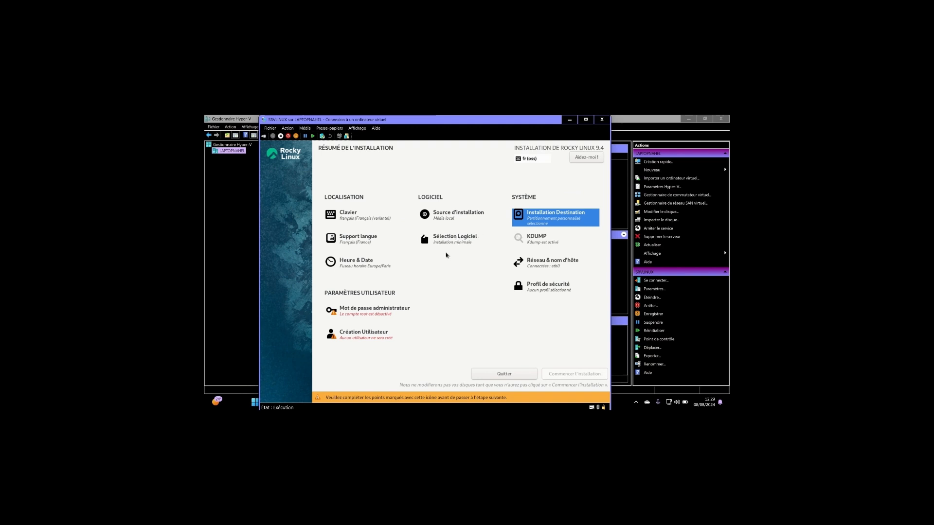
- Set and confirm the root administrator password, and allow root SSH logins with a password
{"action": "left_click", "coordinate": [375, 313]}
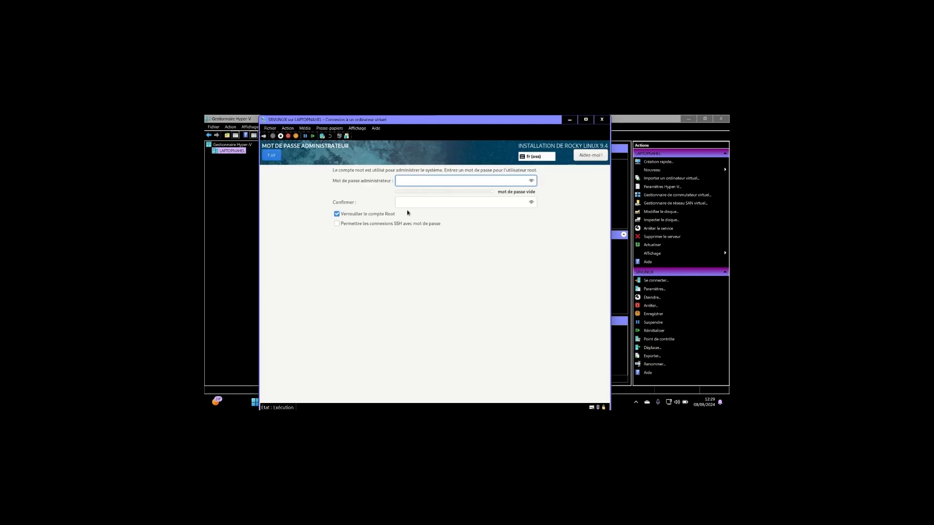
{"action": "type", "text": "azerty123456"}
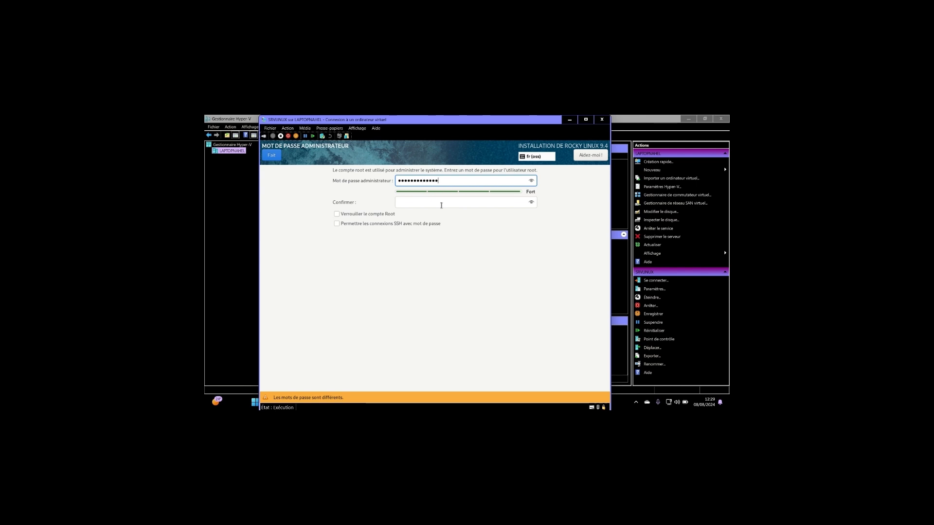
{"action": "left_click", "coordinate": [441, 205]}
{"action": "type", "text": "123456"}
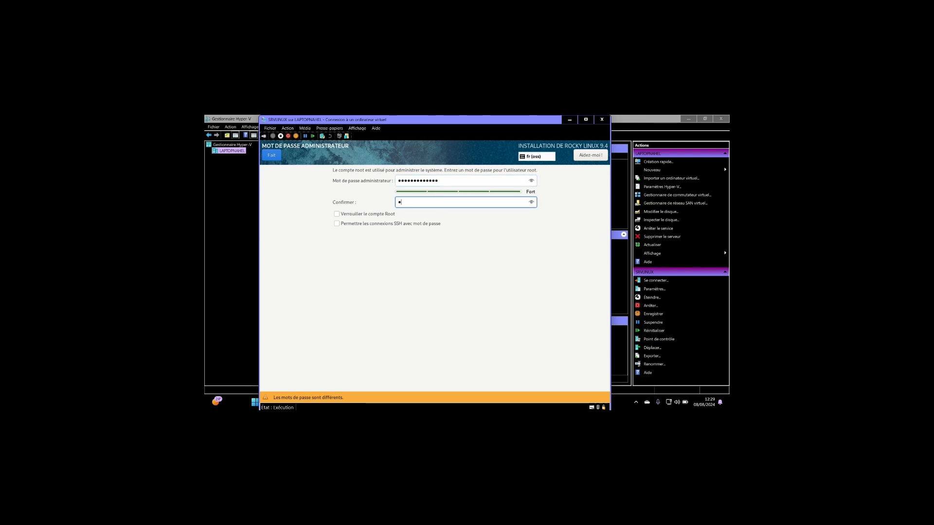
{"action": "type", "text": "7890123"}
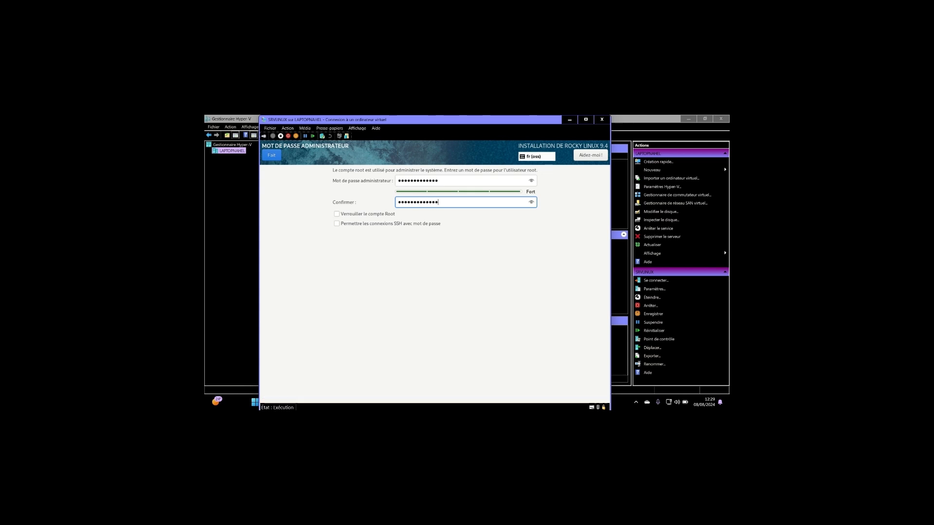
{"action": "left_click", "coordinate": [337, 224]}
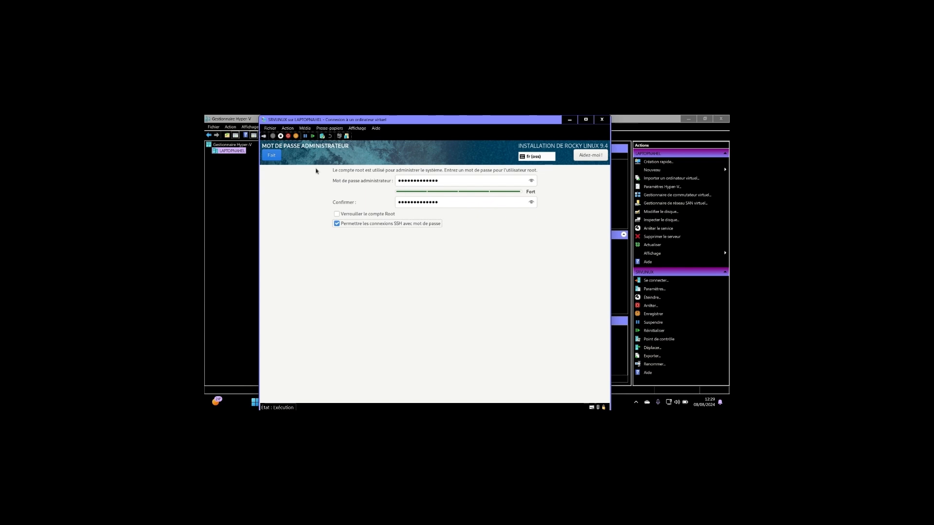
{"action": "left_click", "coordinate": [275, 157]}
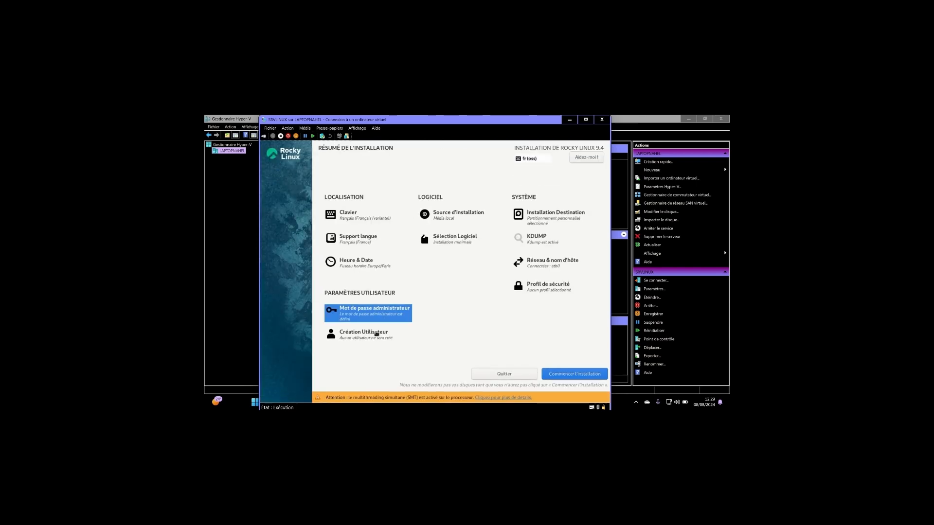
- Create an administrator user account, entering the user's name and entering and confirming the account password
{"action": "left_click", "coordinate": [380, 334]}
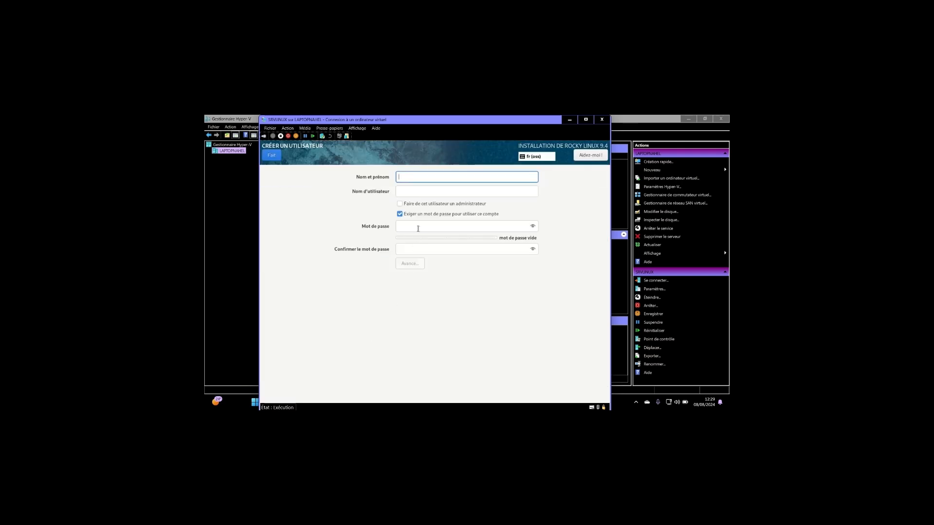
{"action": "type", "text": "tom"}
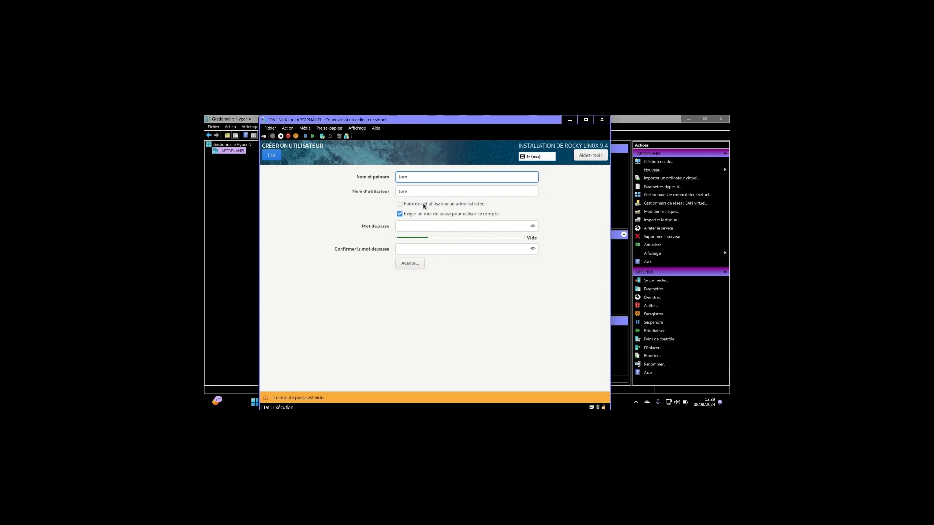
{"action": "left_click", "coordinate": [424, 206]}
{"action": "left_click", "coordinate": [422, 231]}
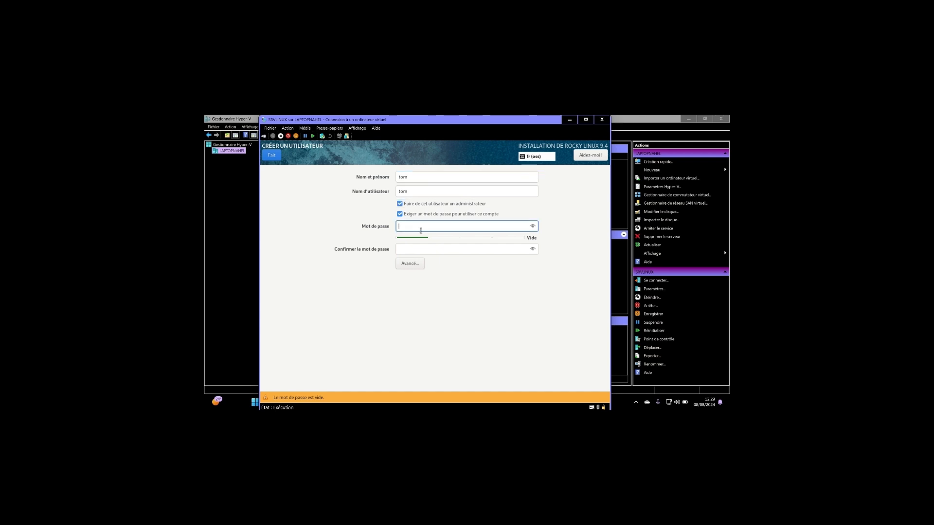
{"action": "type", "text": "aaaa"}
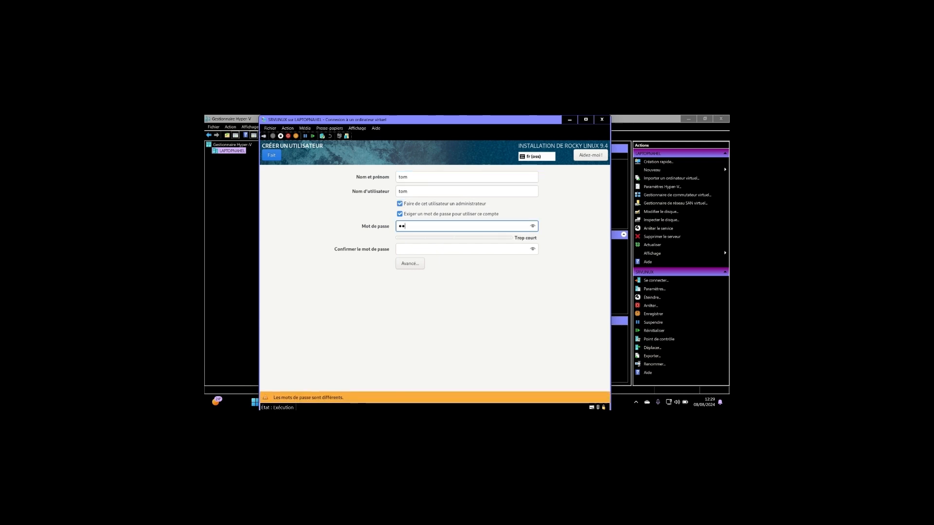
{"action": "type", "text": "aaa"}
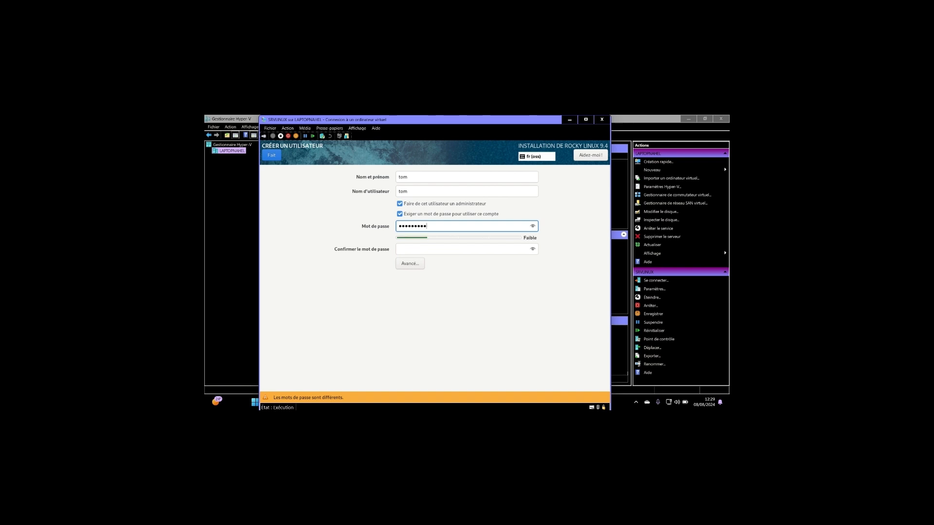
{"action": "type", "text": "aaa"}
{"action": "left_click", "coordinate": [428, 249]}
{"action": "type", "text": "aaaaaaaaaaaaaa"}
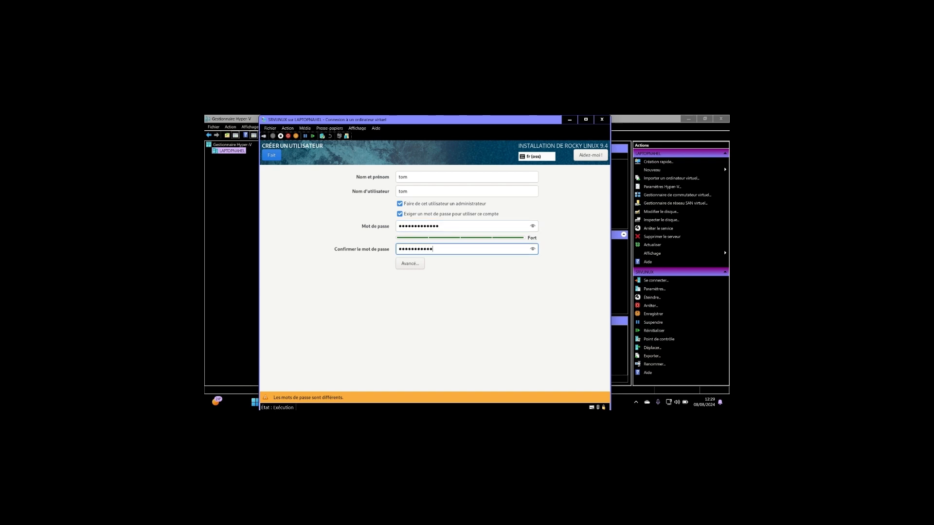
{"action": "left_click", "coordinate": [280, 159]}
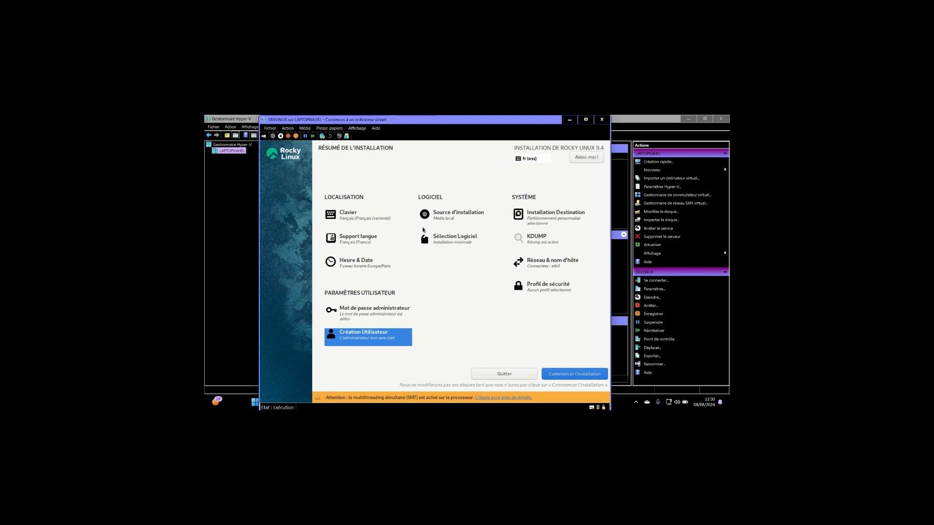
- Start the Rocky Linux installation and restart the system once it completes
{"action": "left_click", "coordinate": [569, 372]}
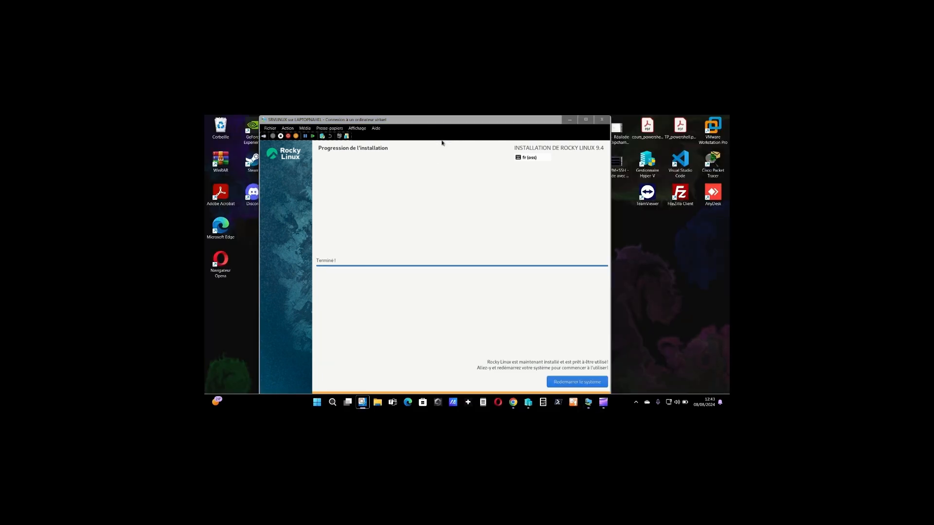
{"action": "left_click", "coordinate": [442, 142]}
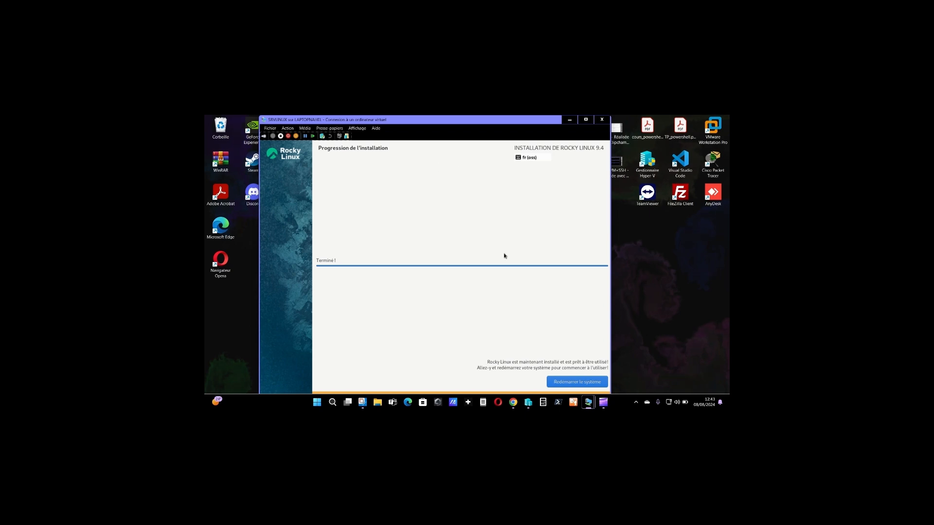
{"action": "left_click", "coordinate": [570, 383]}
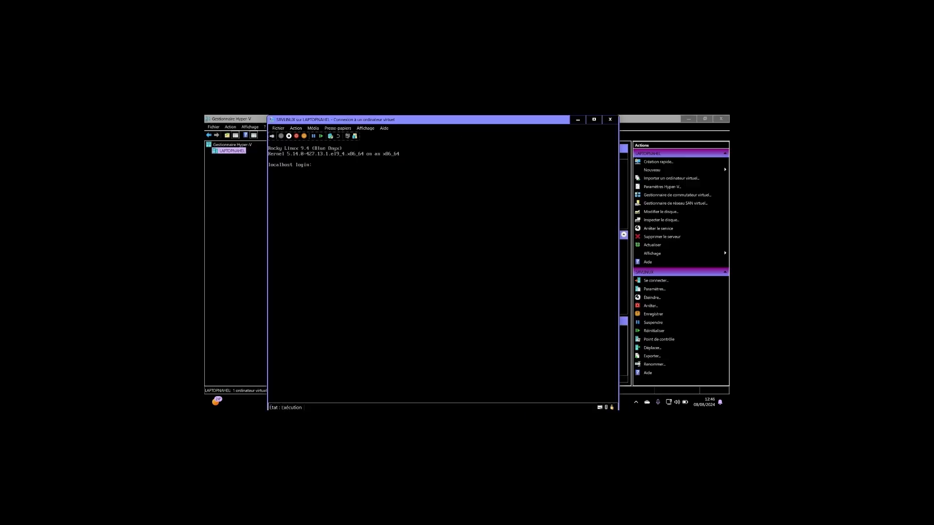
- Log in to the Rocky Linux console with the new user's name and account password, and clear the terminal
{"action": "key", "text": "Return"}
{"action": "type", "text": "om"}
{"action": "key", "text": "Return"}
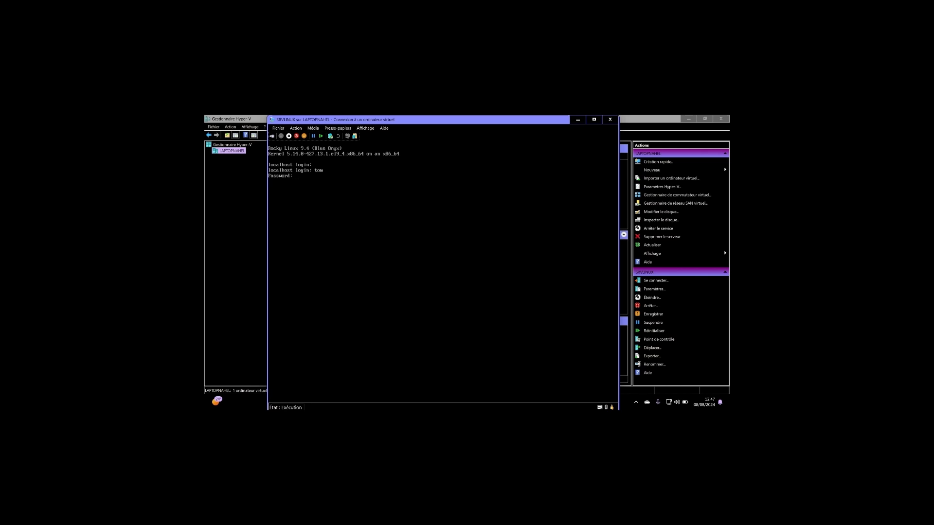
{"action": "key", "text": "Return"}
{"action": "key", "text": "Return"}
{"action": "key", "text": "Return"}
{"action": "key", "text": "Return"}
{"action": "key", "text": "Return"}
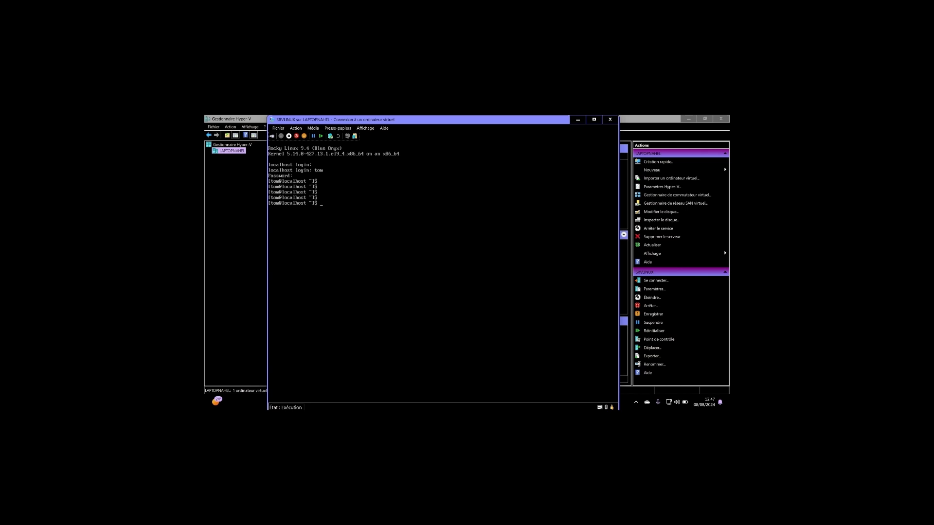
{"action": "key", "text": "ctrl+l"}
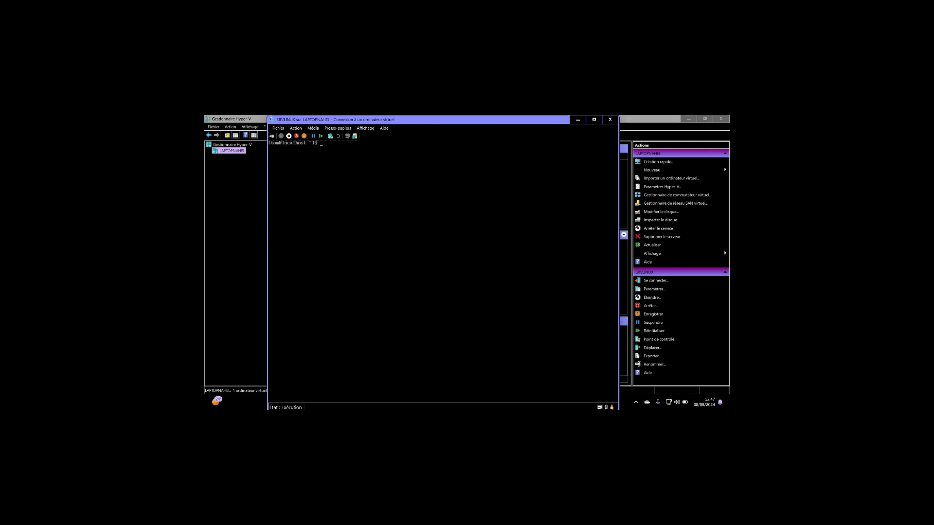
- Run ip a to list the server's network addresses, and open an SSH session to 192.168.1.102 on port 22 in PuTTY
{"action": "key", "text": "Return"}
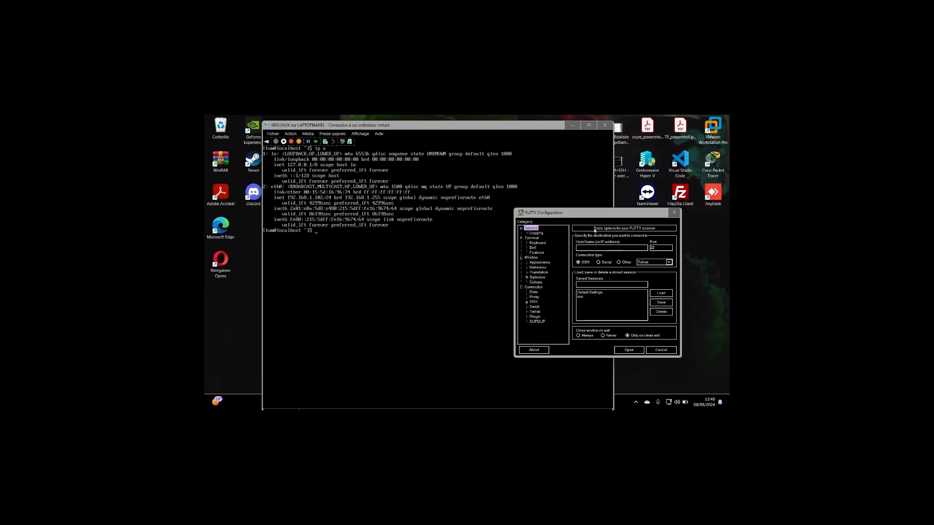
{"action": "left_click", "coordinate": [589, 248]}
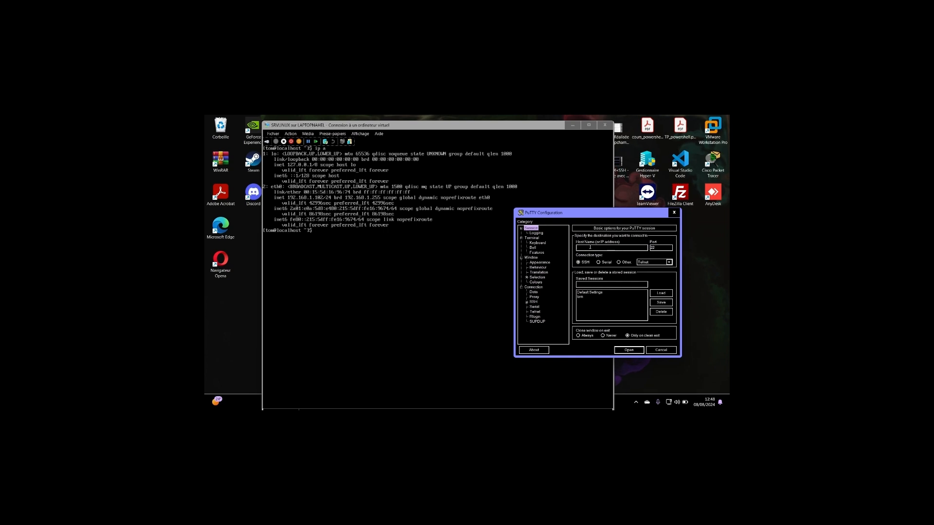
{"action": "type", "text": "192"}
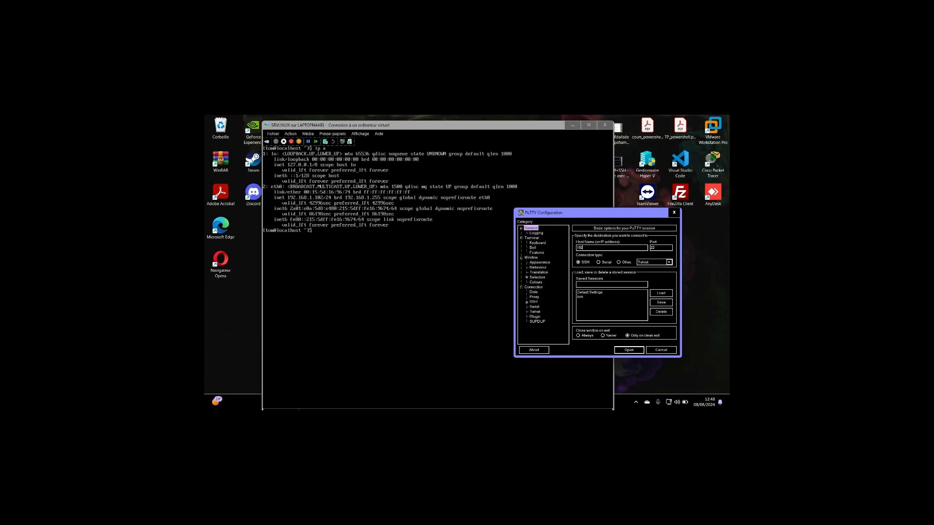
{"action": "type", "text": ".168.1"}
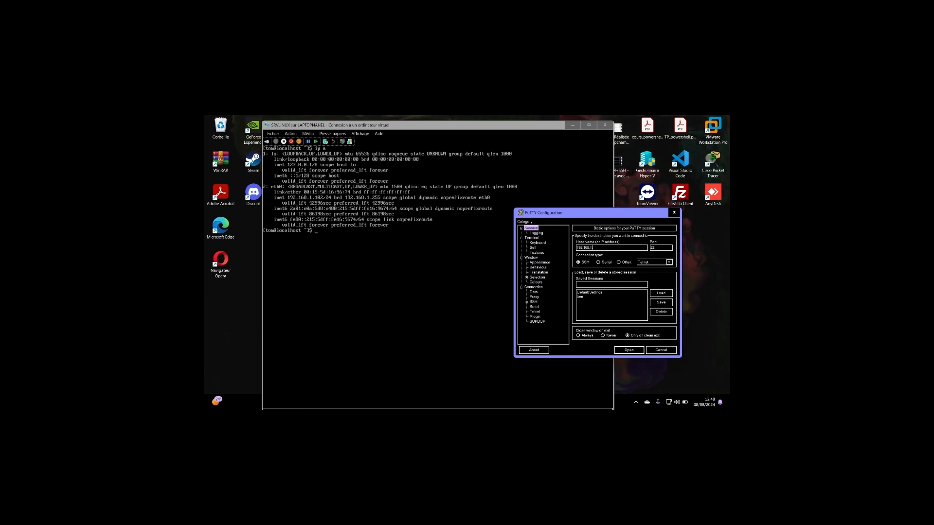
{"action": "type", "text": ".102"}
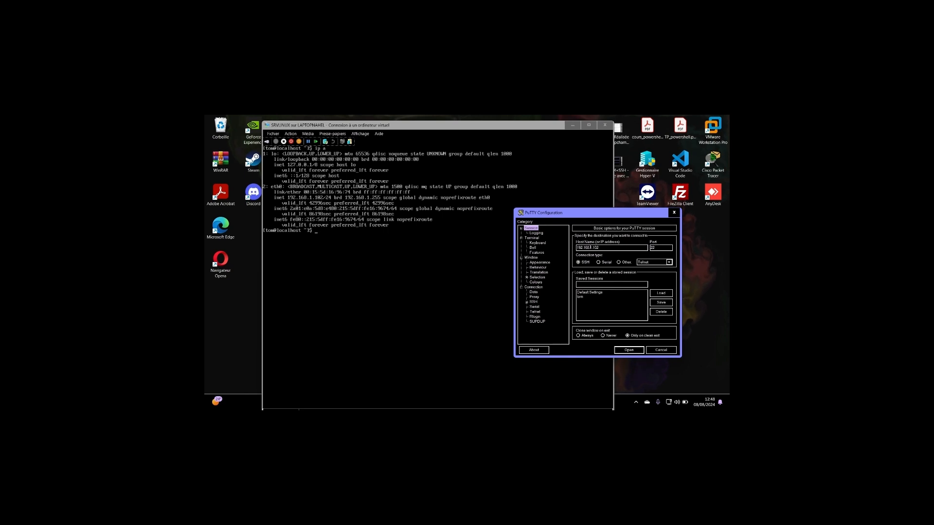
{"action": "left_click", "coordinate": [630, 350]}
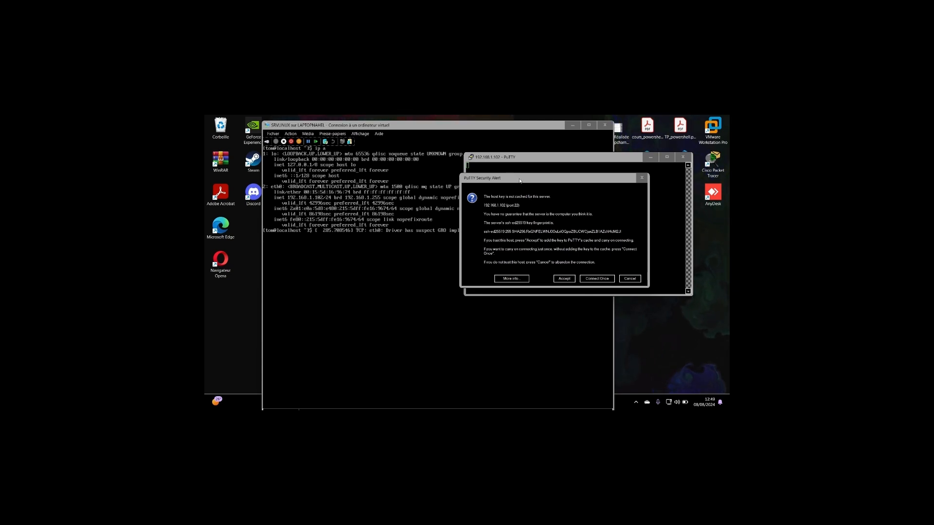
- Accept the server's host key and log in to the SSH session with the user's name and account password
{"action": "left_click_drag", "start_coordinate": [519, 181], "coordinate": [512, 185]}
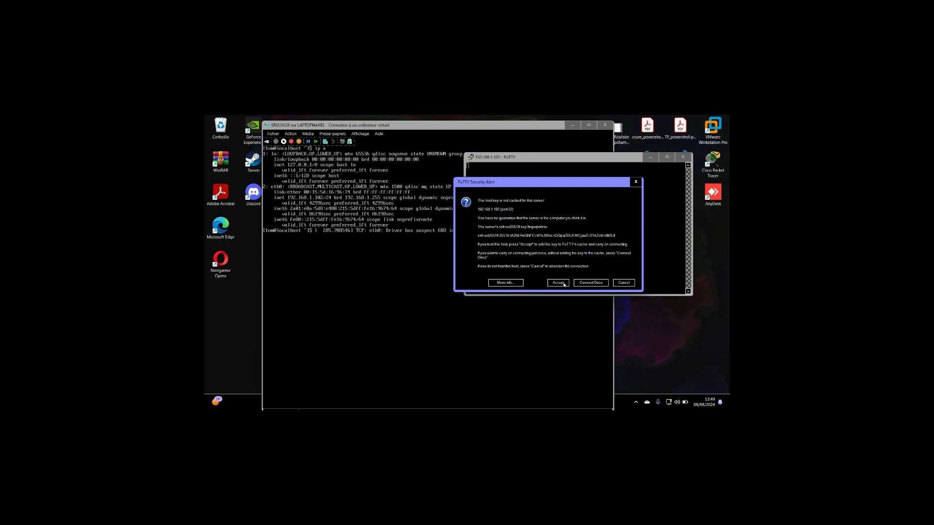
{"action": "left_click", "coordinate": [559, 283]}
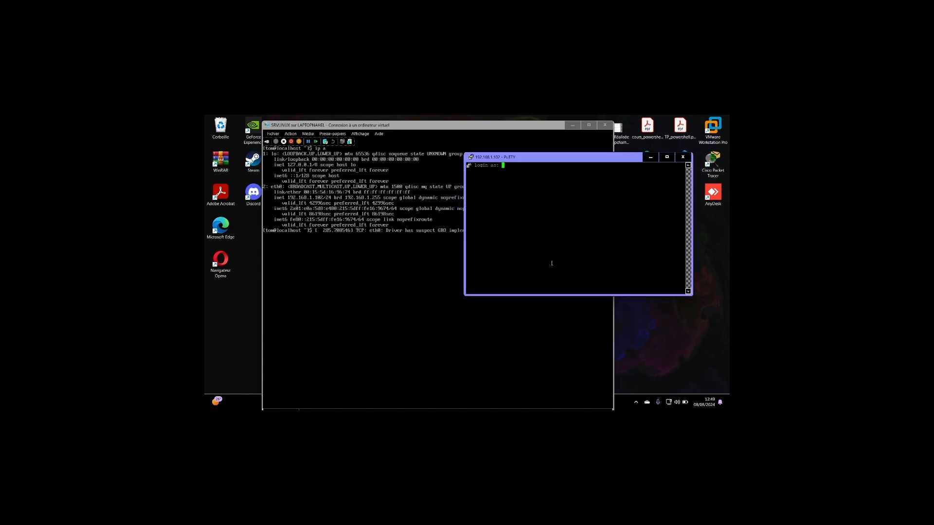
{"action": "type", "text": "tom"}
{"action": "key", "text": "Return"}
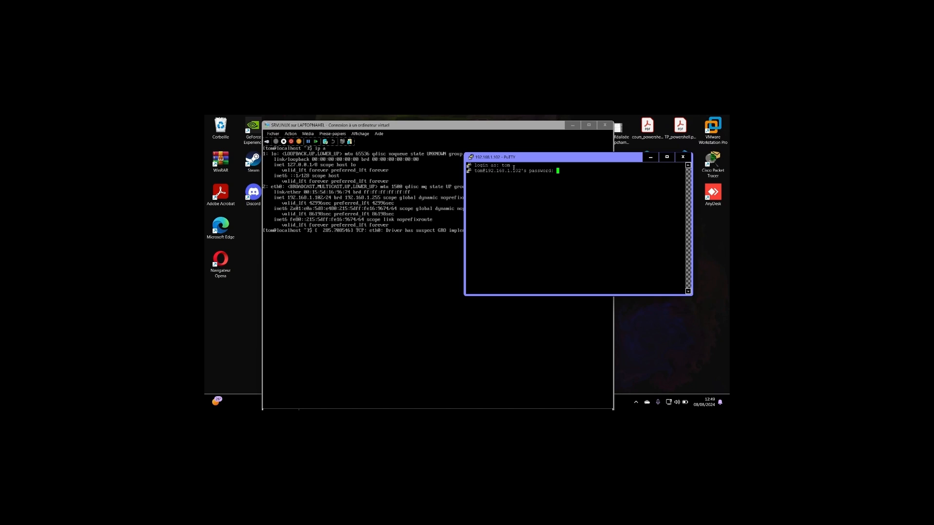
{"action": "key", "text": "Return"}
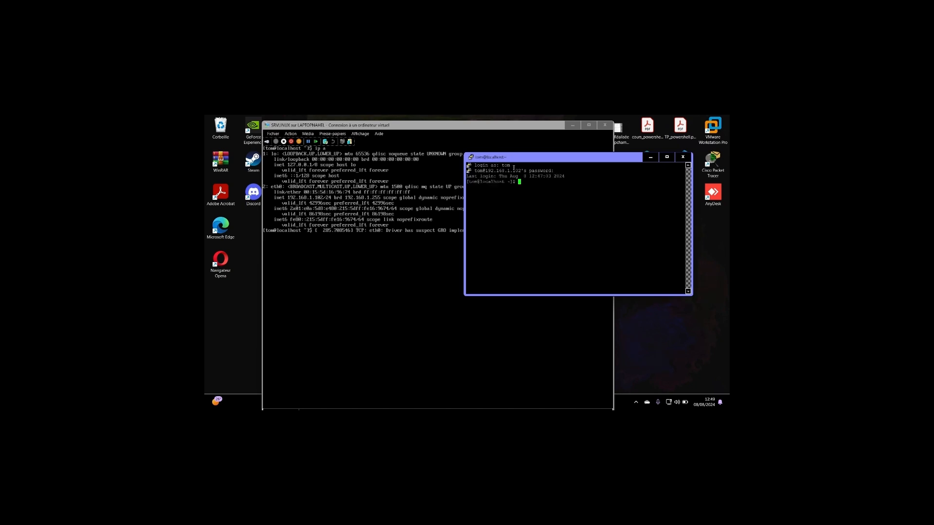
{"action": "key", "text": "Return"}
{"action": "key", "text": "Return"}
{"action": "double_click", "coordinate": [532, 193]}
{"action": "left_click", "coordinate": [530, 206]}
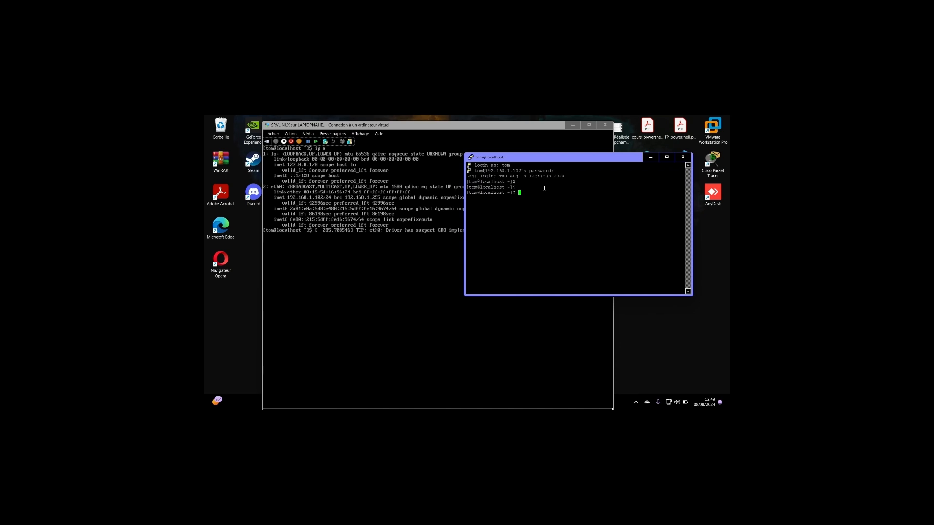
{"action": "left_click_drag", "start_coordinate": [535, 191], "coordinate": [544, 195]}
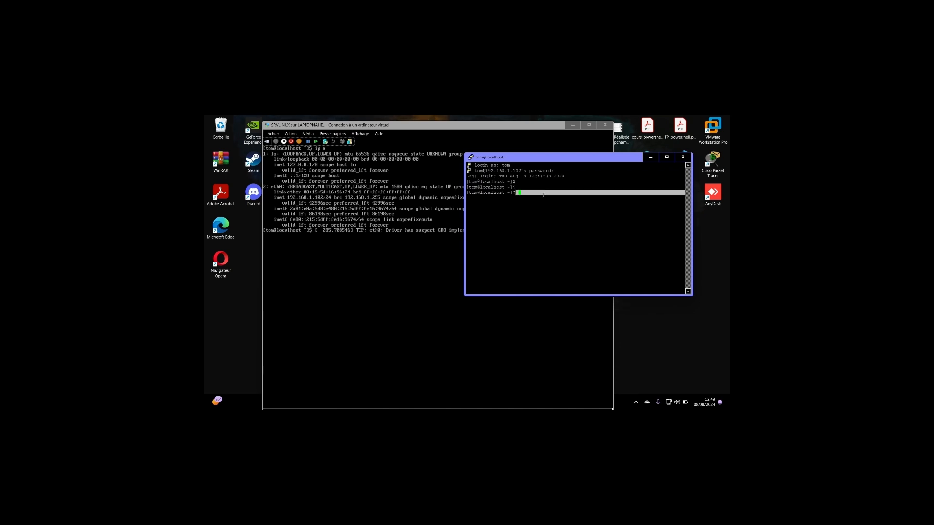
{"action": "left_click", "coordinate": [544, 193]}
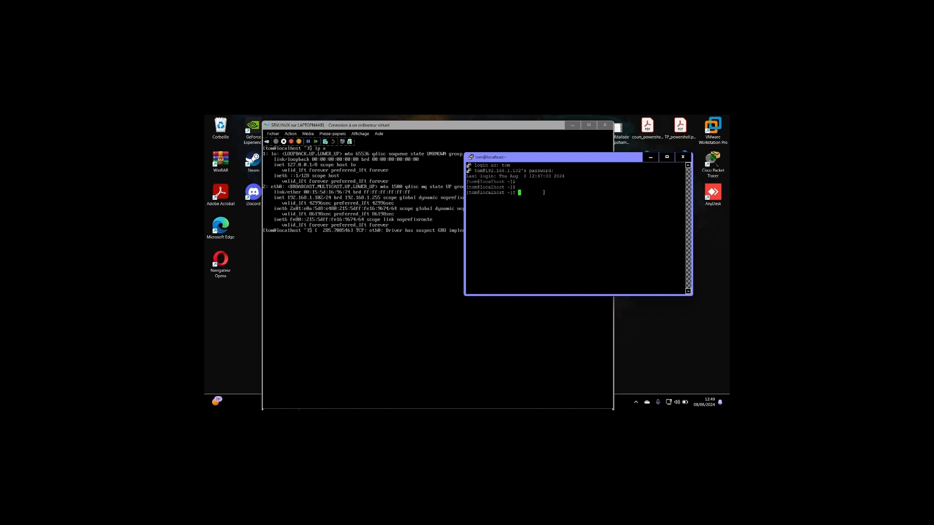